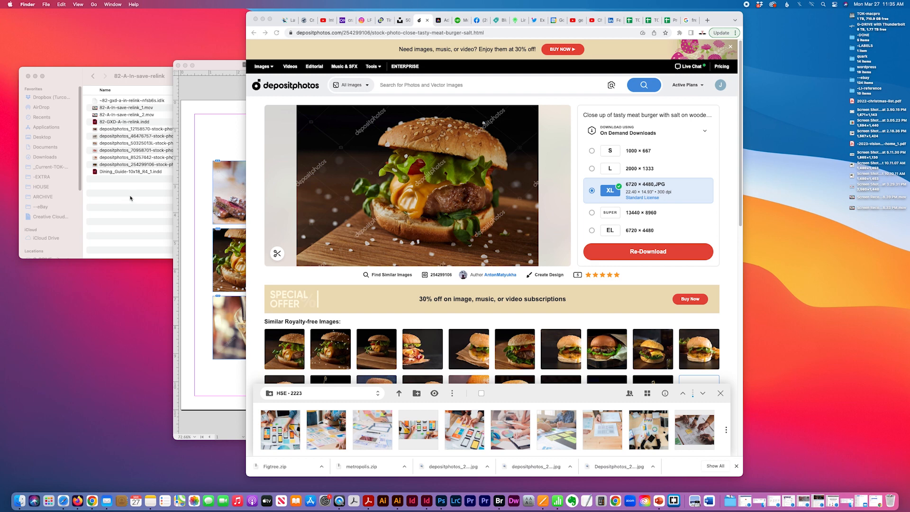
Open the six depositphotos JPEG images from the 82-A-In-save-relink folder in Photoshop
right_click(145, 200)
click(110, 193)
click(110, 194)
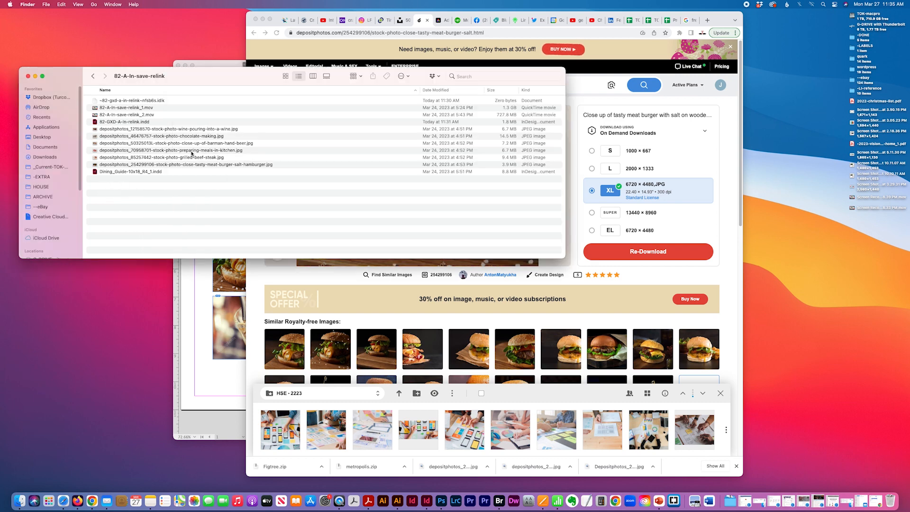
click(125, 131)
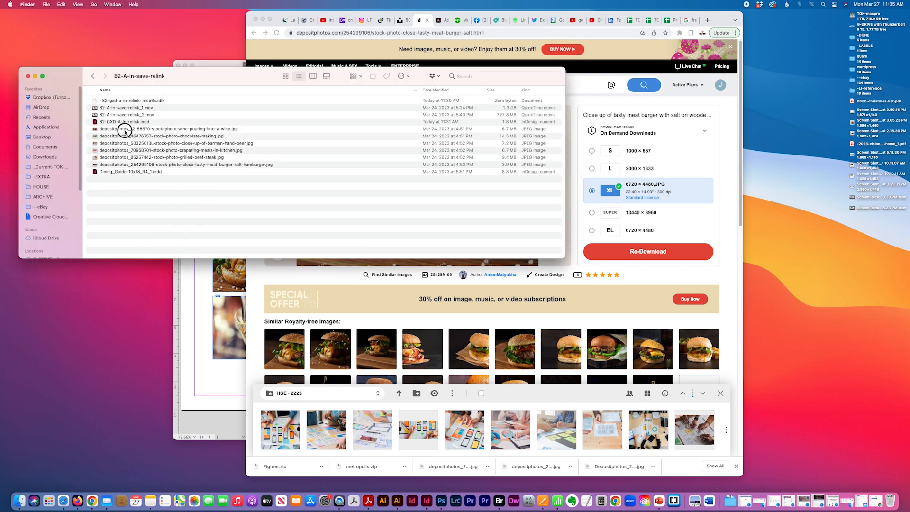
shift+click(119, 164)
drag(95, 130, 441, 500)
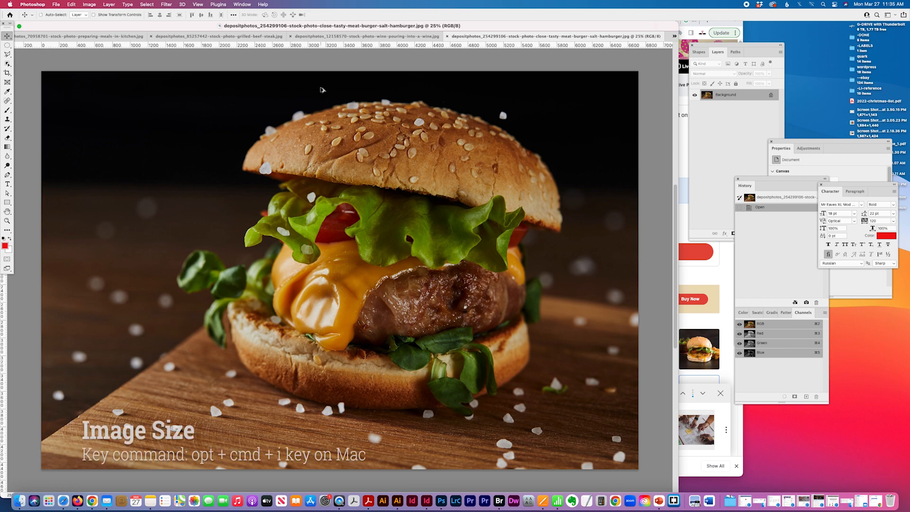
Resize the burger image to 6 inches wide at 300 pixels/inch, resampling with Bicubic Sharper (reduction)
key(alt+super+i)
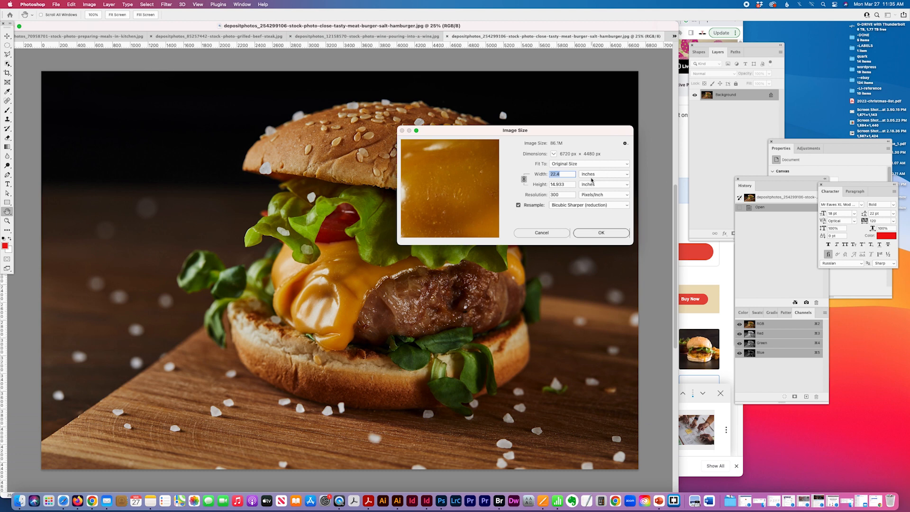
text(6)
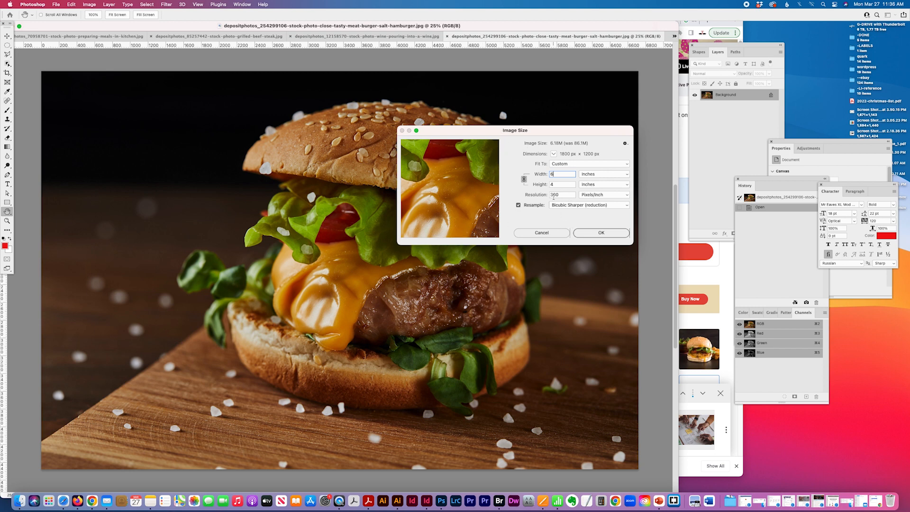
click(596, 207)
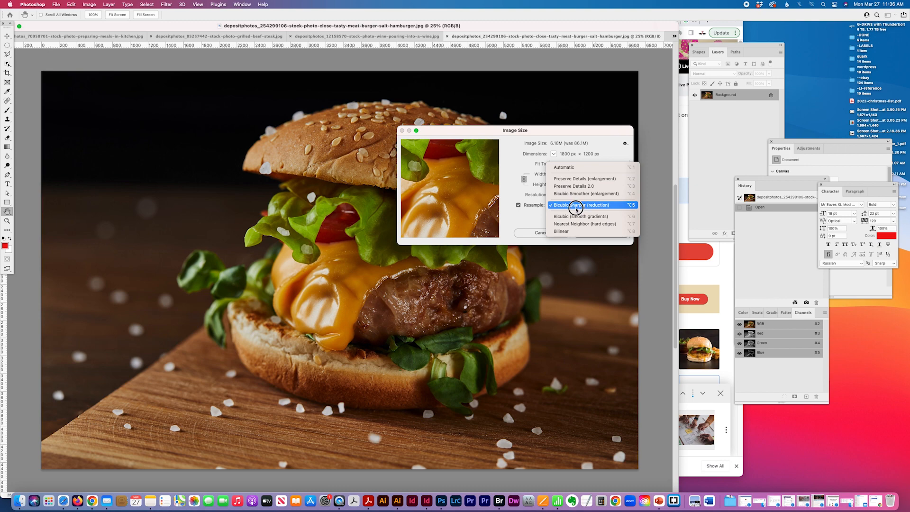
click(576, 206)
click(603, 233)
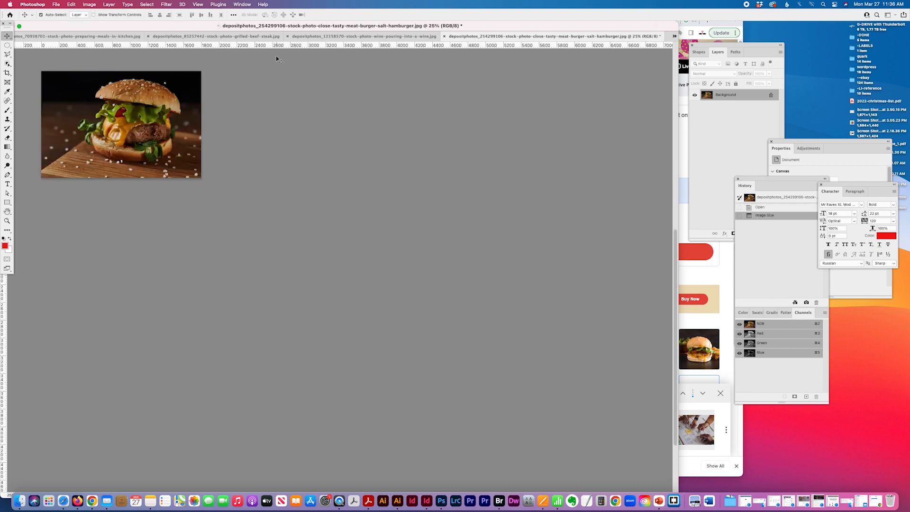
Convert the burger image's color mode to CMYK Color
click(89, 4)
mouse_move(90, 14)
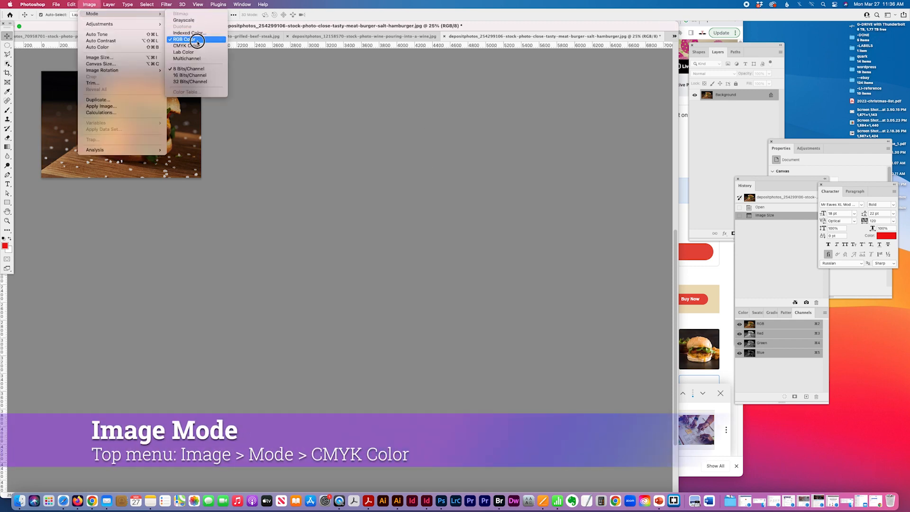
click(189, 46)
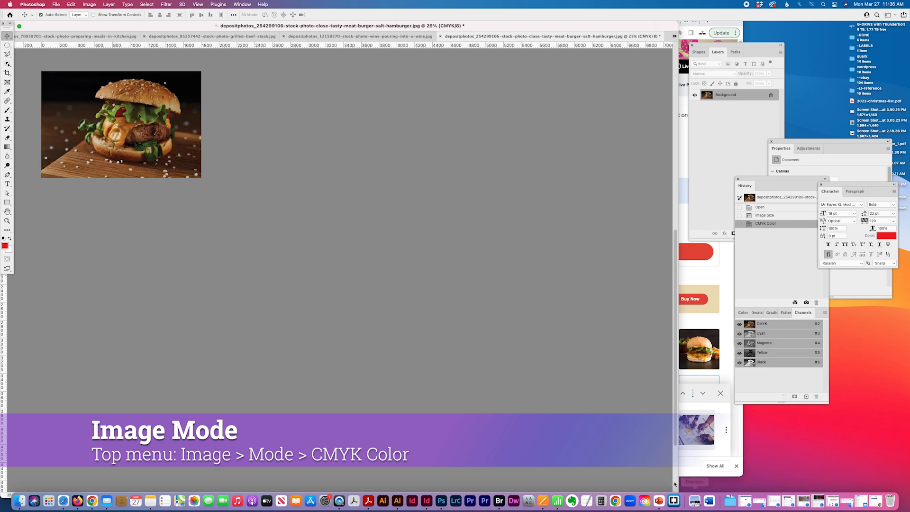
Resize the document window to a smaller frame with empty canvas space around the burger image
double_click(631, 26)
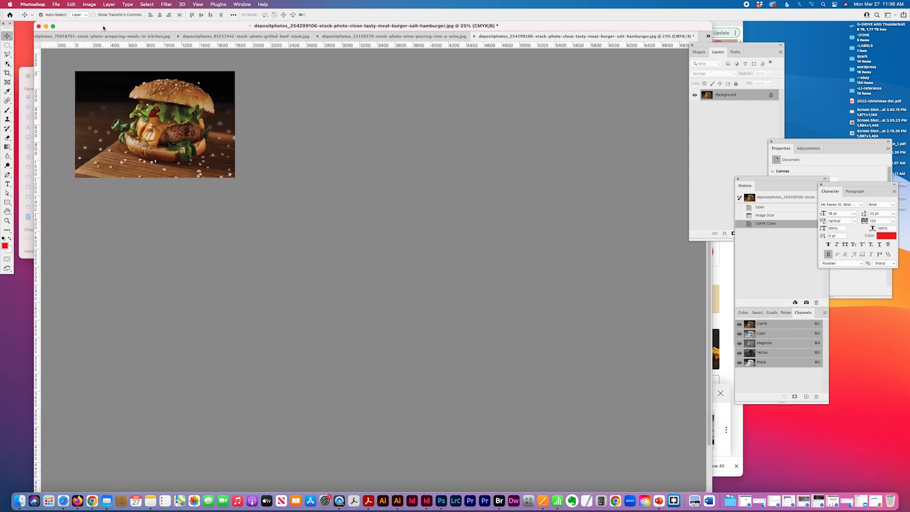
click(53, 27)
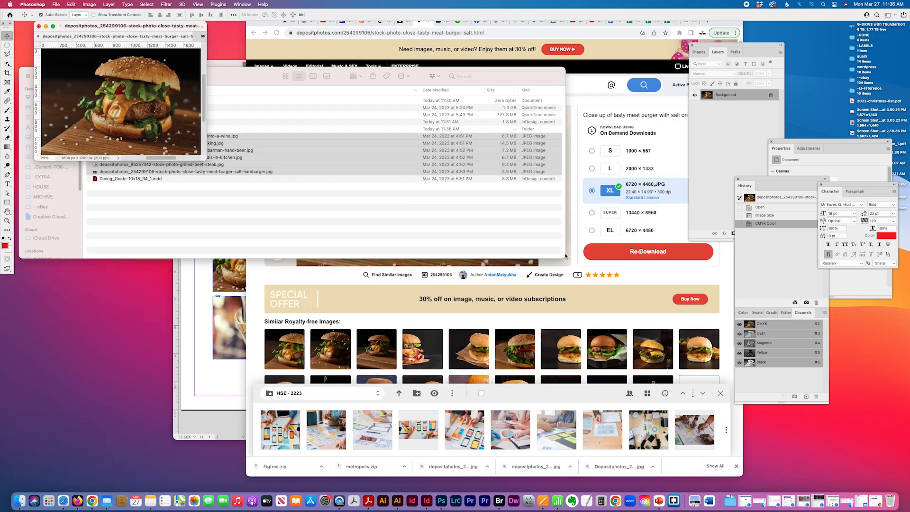
drag(205, 159, 576, 459)
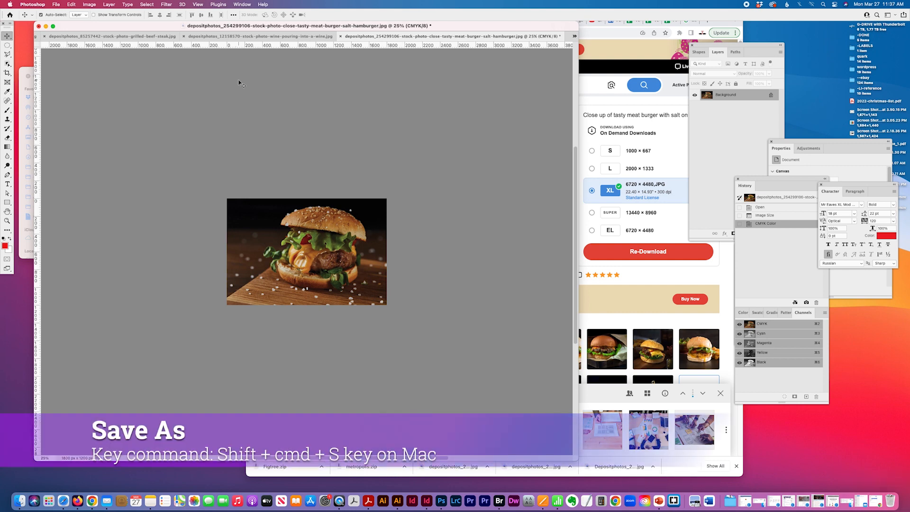
Save the burger image as an uncompressed TIFF in the cmyk-images folder and close it
key(super+shift+s)
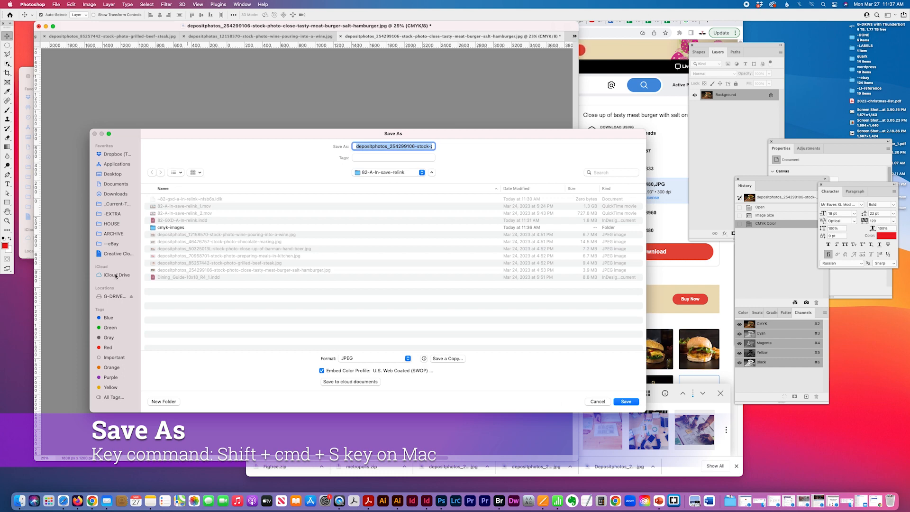
click(153, 228)
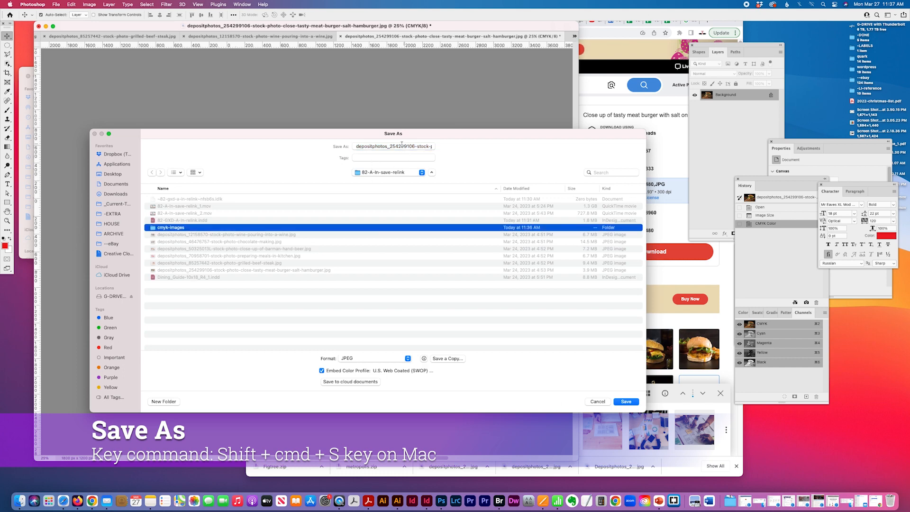
drag(401, 145, 524, 142)
drag(393, 363, 387, 406)
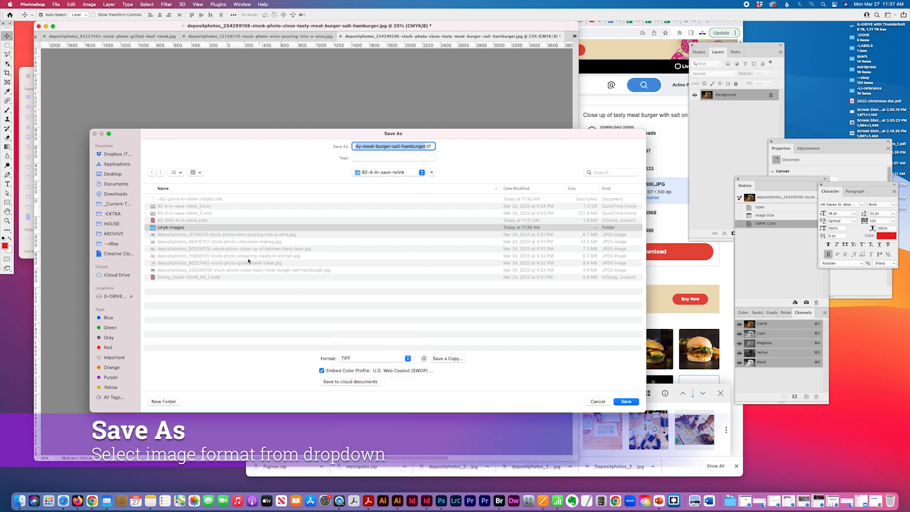
click(153, 229)
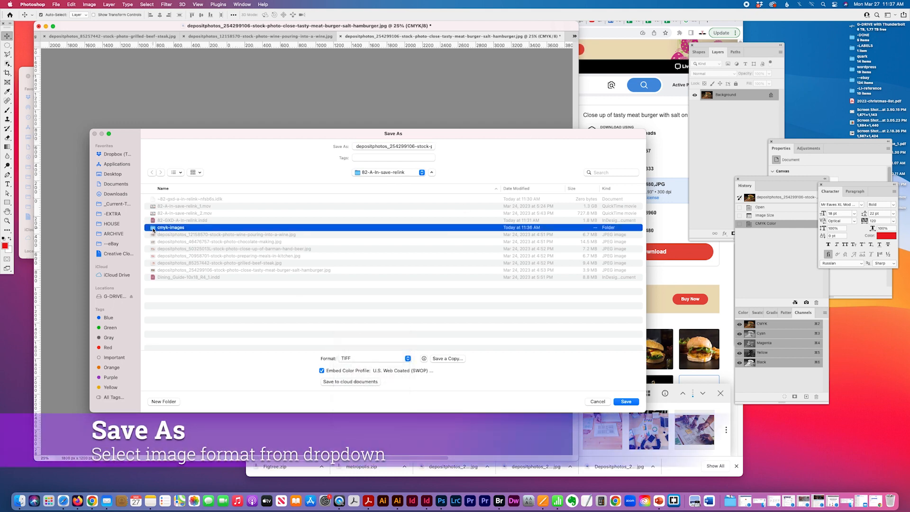
click(633, 402)
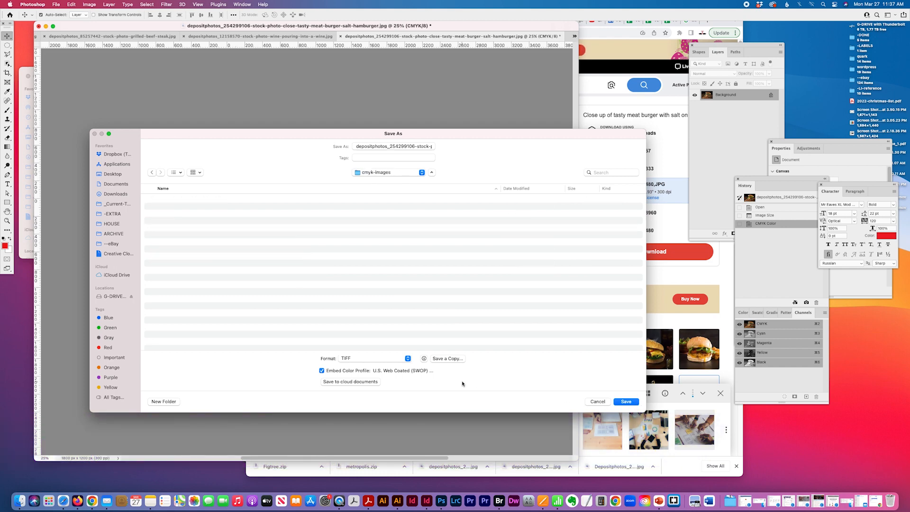
click(626, 401)
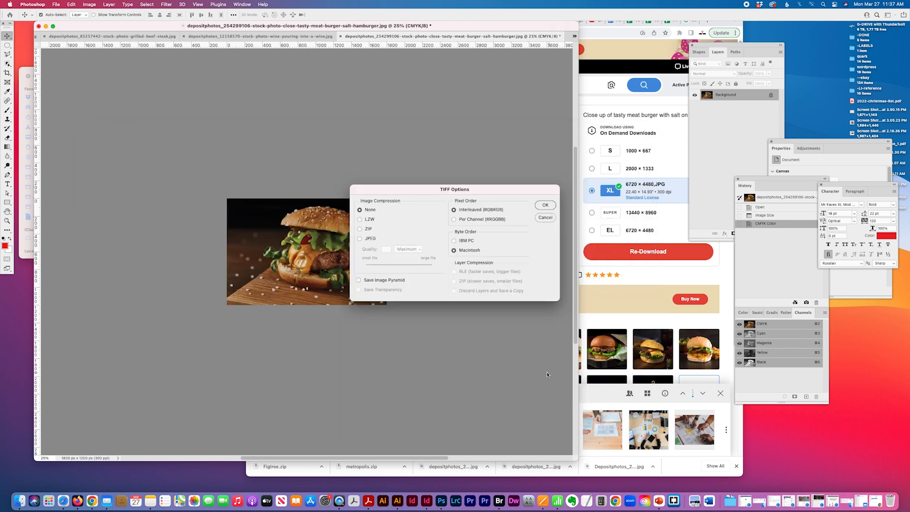
click(540, 206)
click(346, 36)
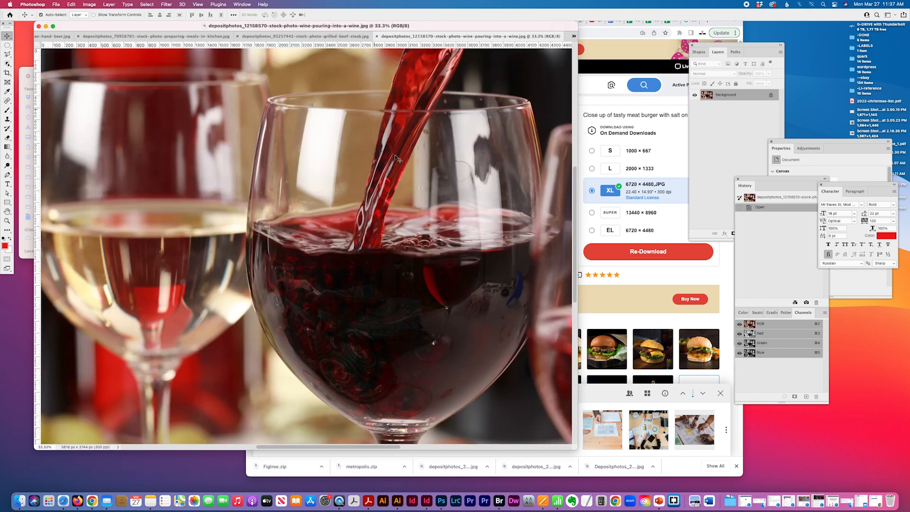
Resize the wine-pouring image to 6 inches wide and convert it to CMYK Color
key(super+alt+i)
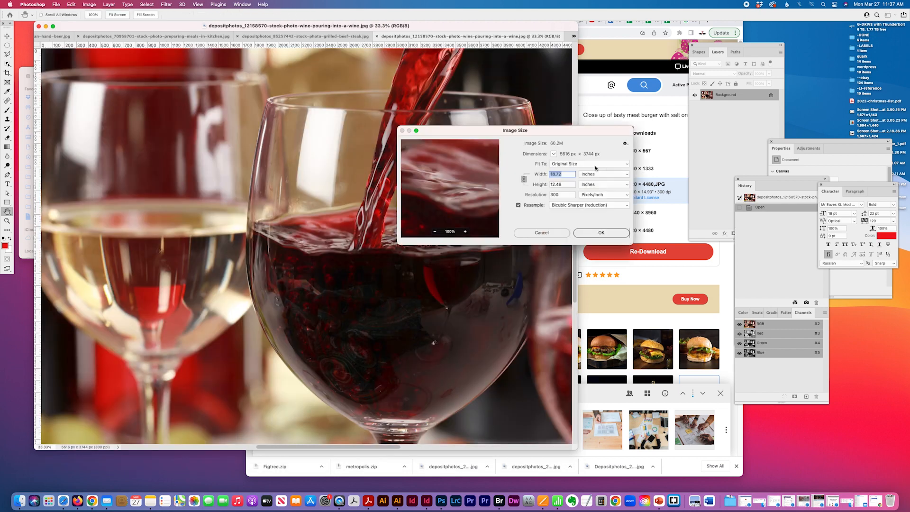
text(6)
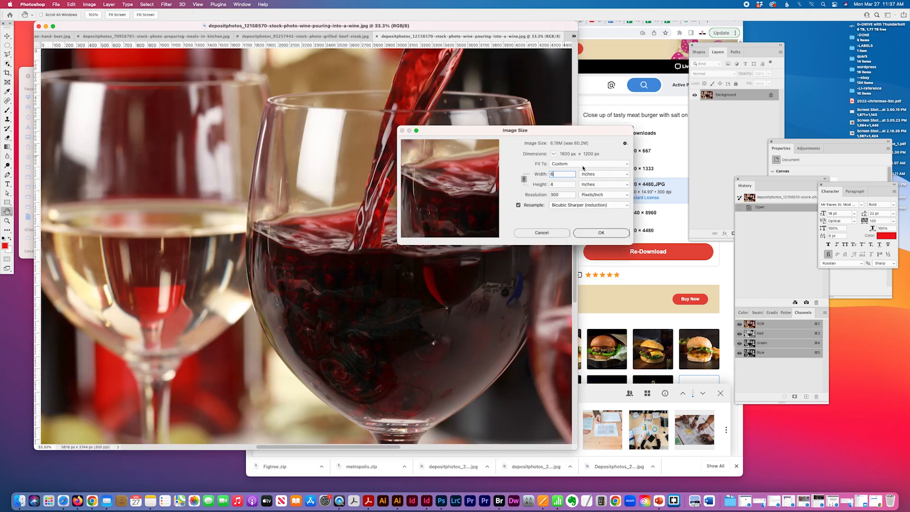
click(595, 232)
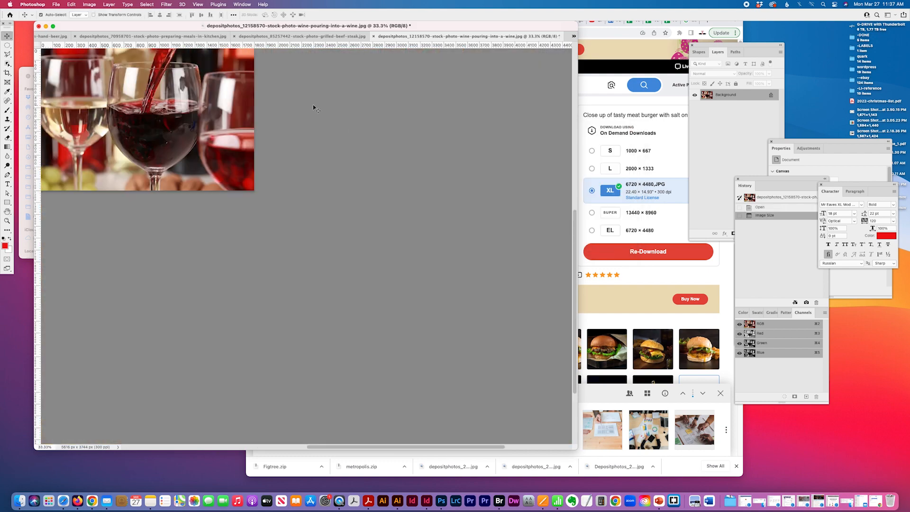
click(89, 5)
mouse_move(123, 14)
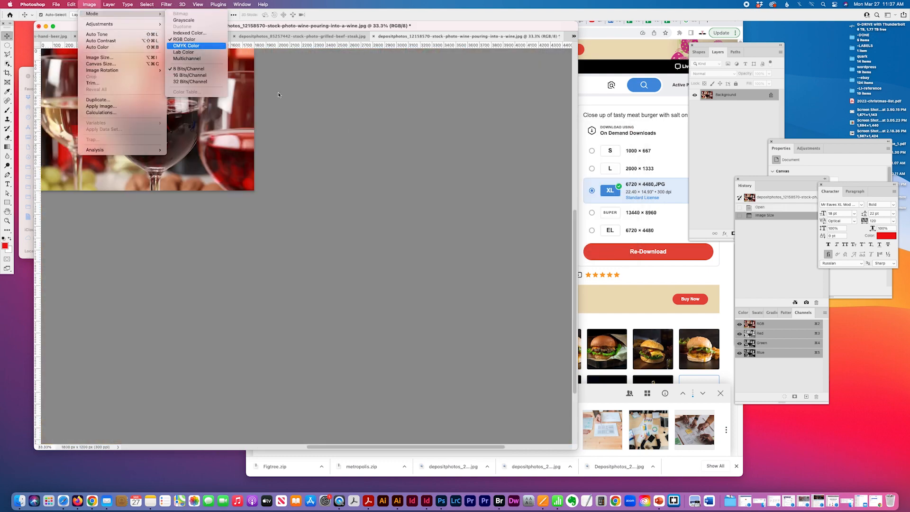
click(179, 45)
Save the wine-pouring image as an uncompressed TIFF in the cmyk-images folder and close it
key(super+s)
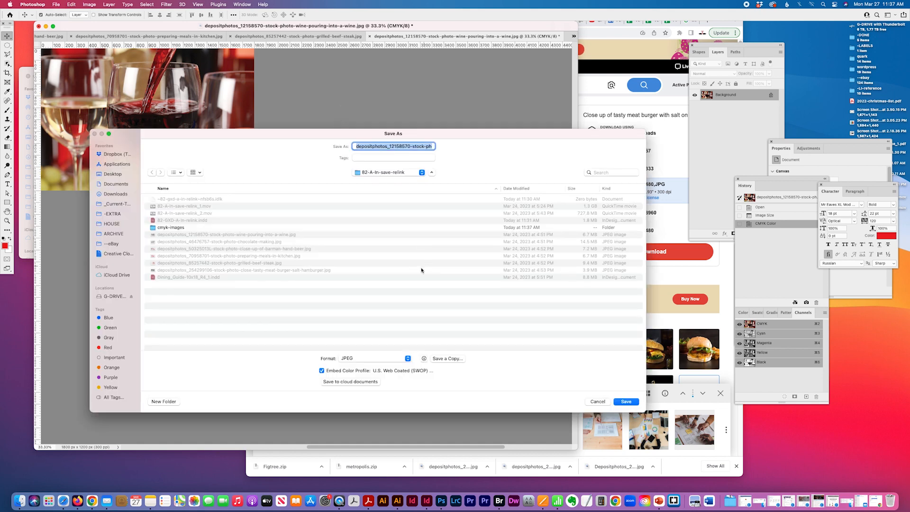
click(368, 358)
click(368, 407)
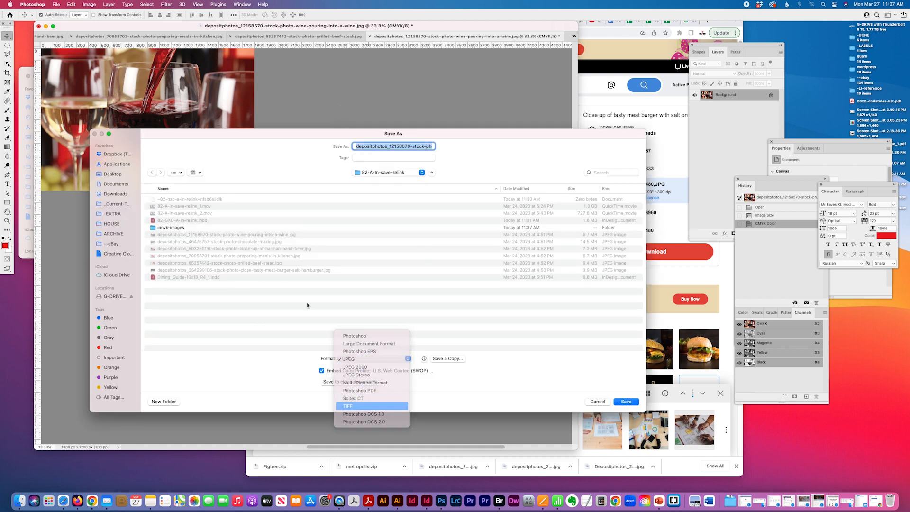
click(160, 231)
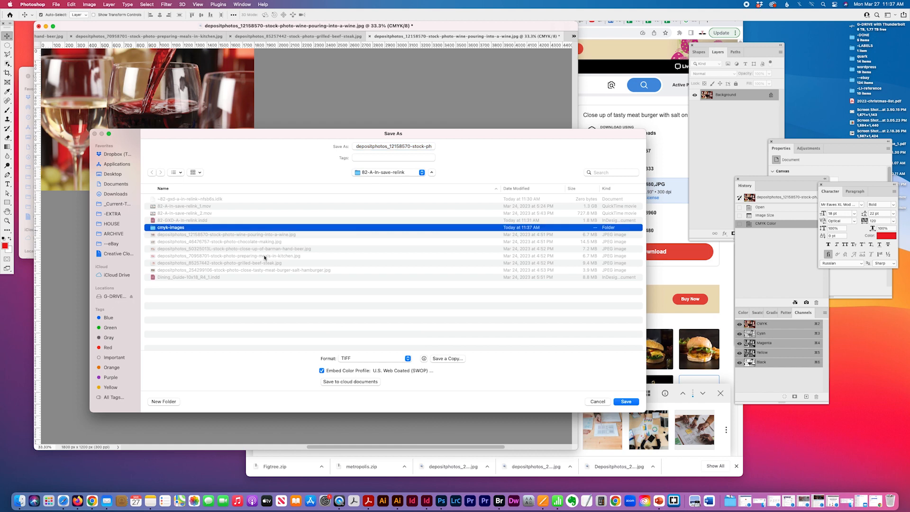
click(628, 403)
click(626, 402)
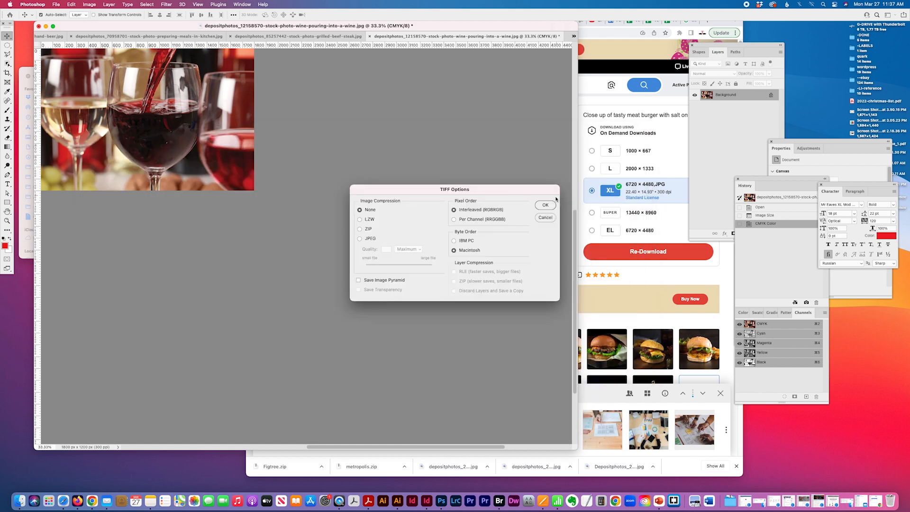
click(544, 205)
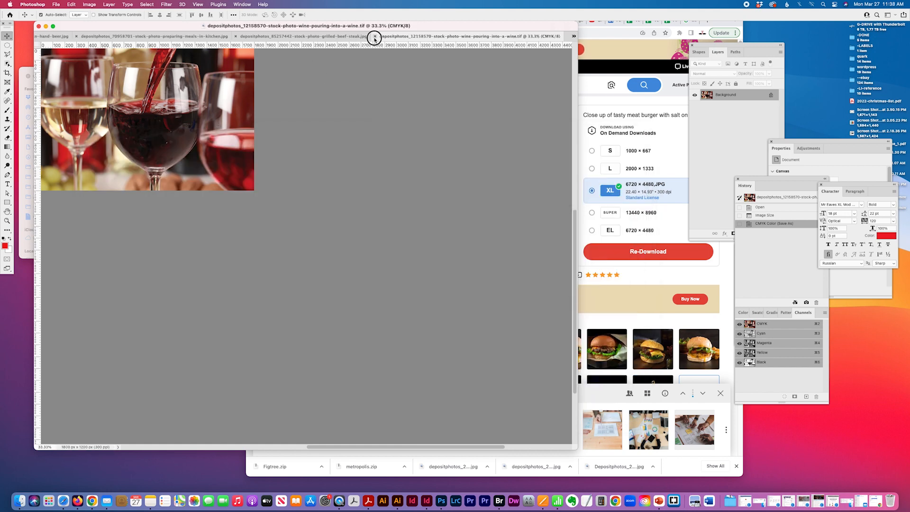
click(375, 37)
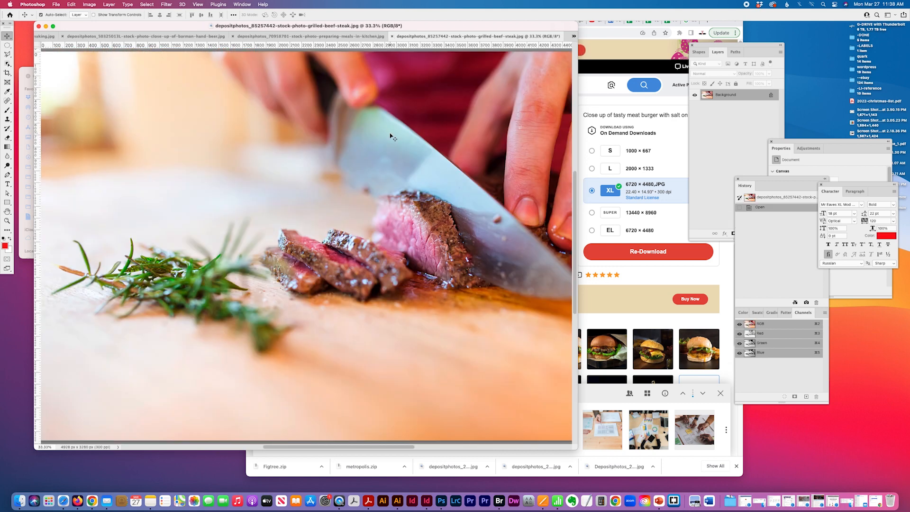
Resize the grilled beef steak image to 6 inches wide and convert it to CMYK Color
key(alt+super+i)
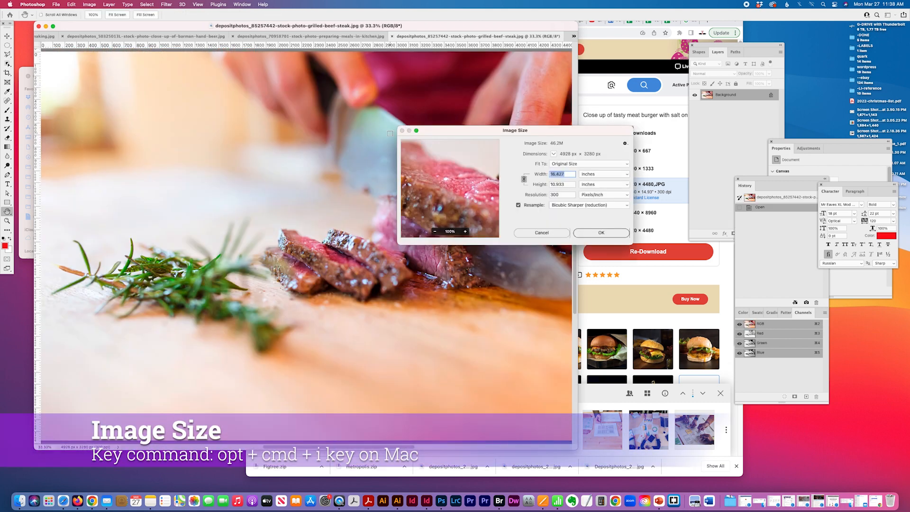
text(6)
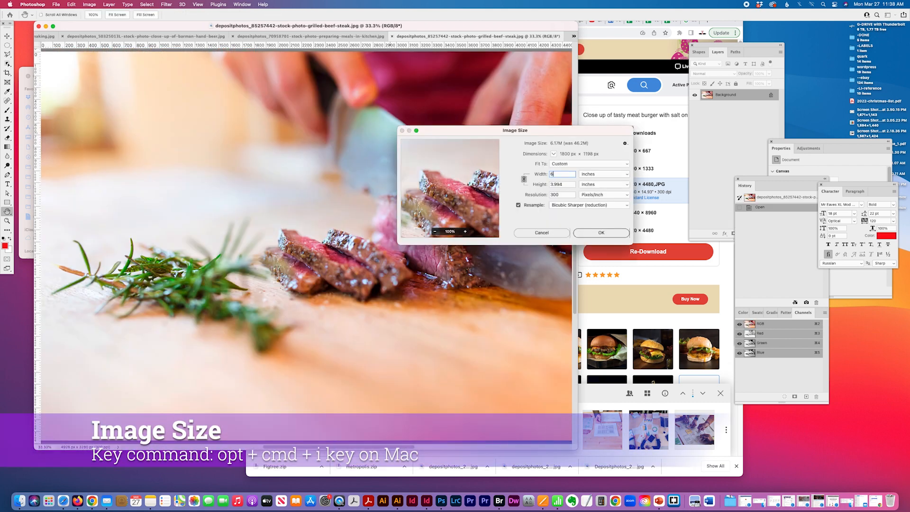
click(595, 233)
click(90, 6)
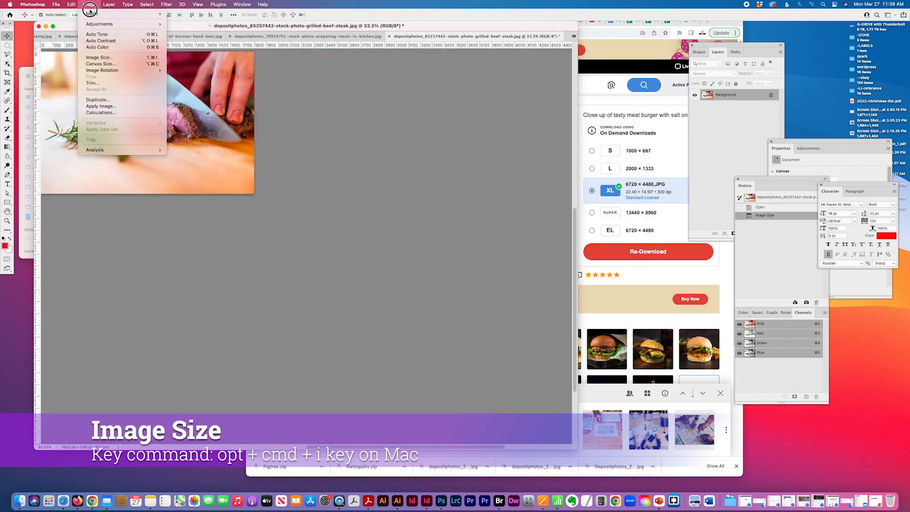
mouse_move(92, 14)
click(187, 46)
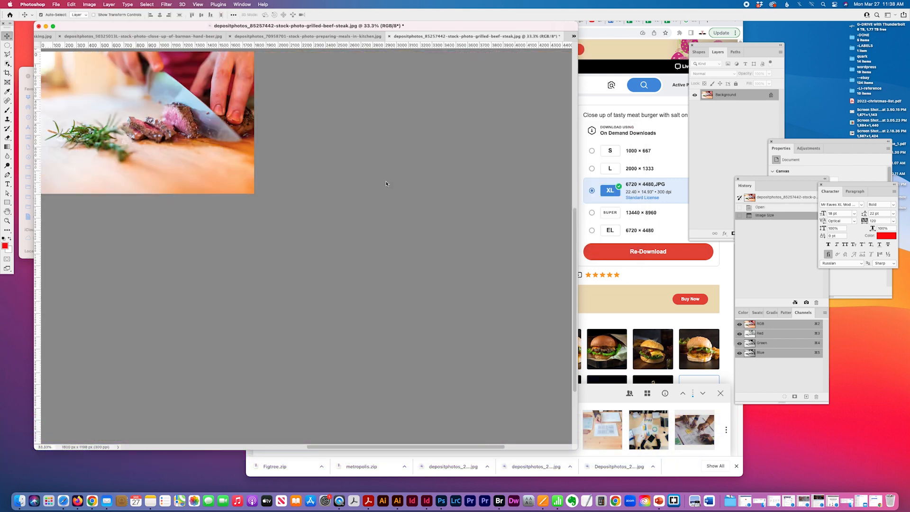
scroll(358, 192, left, 10)
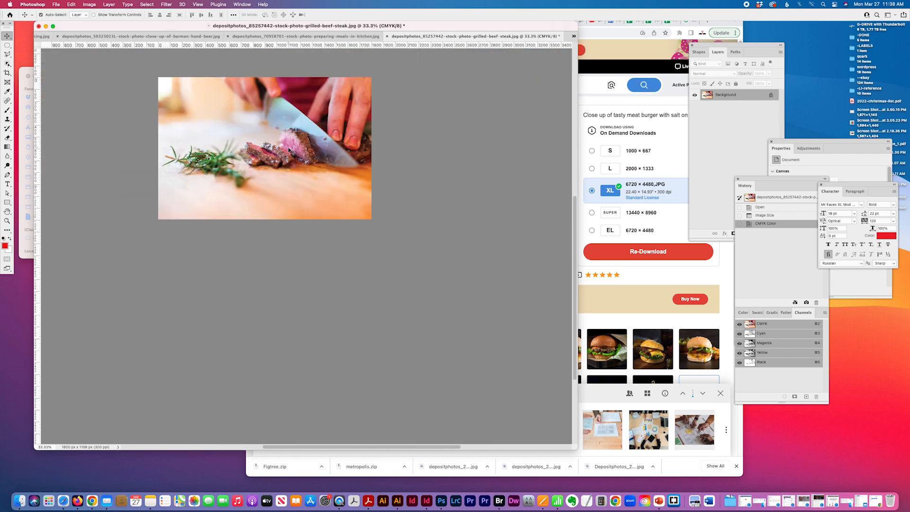
Save the grilled beef steak image as an uncompressed TIFF in the cmyk-images folder and close it
key(super+s)
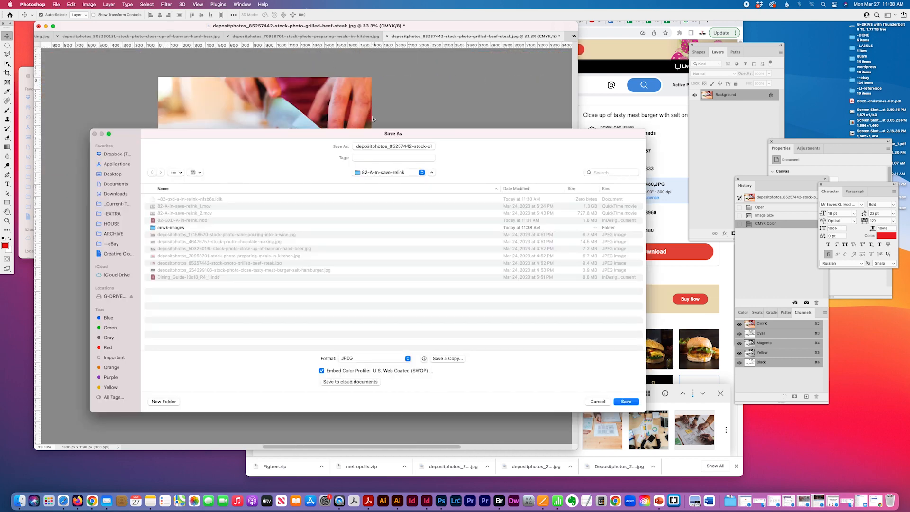
click(160, 229)
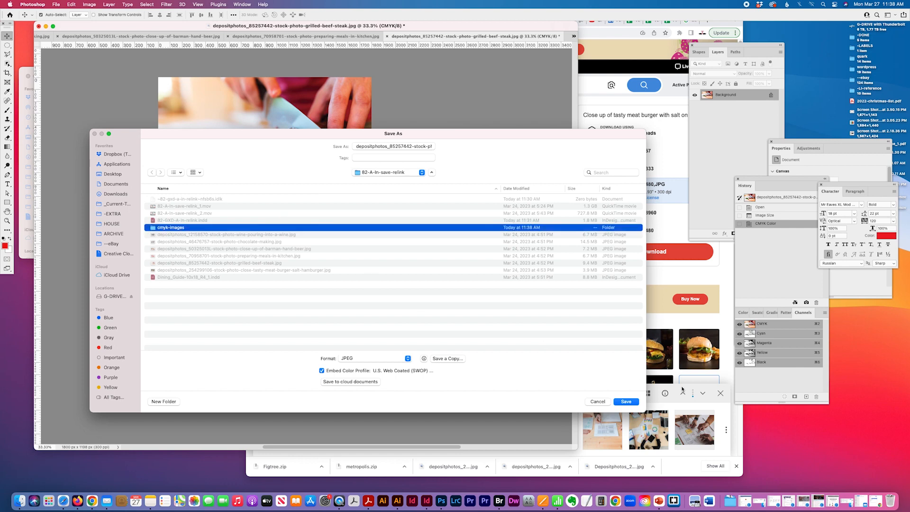
click(626, 401)
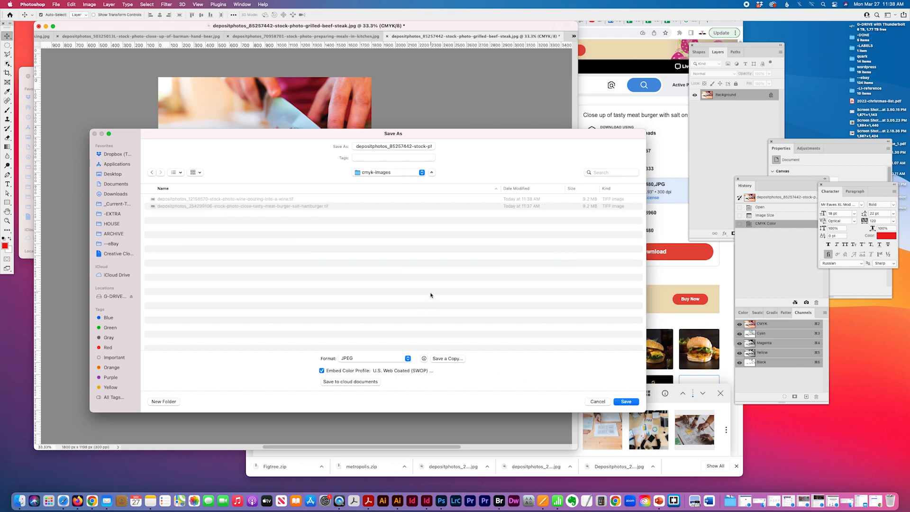
click(363, 360)
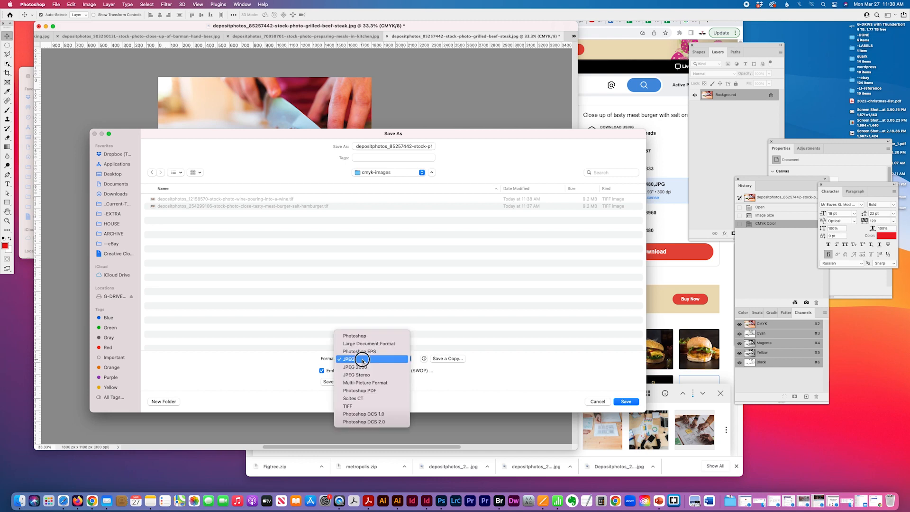
click(361, 406)
click(625, 401)
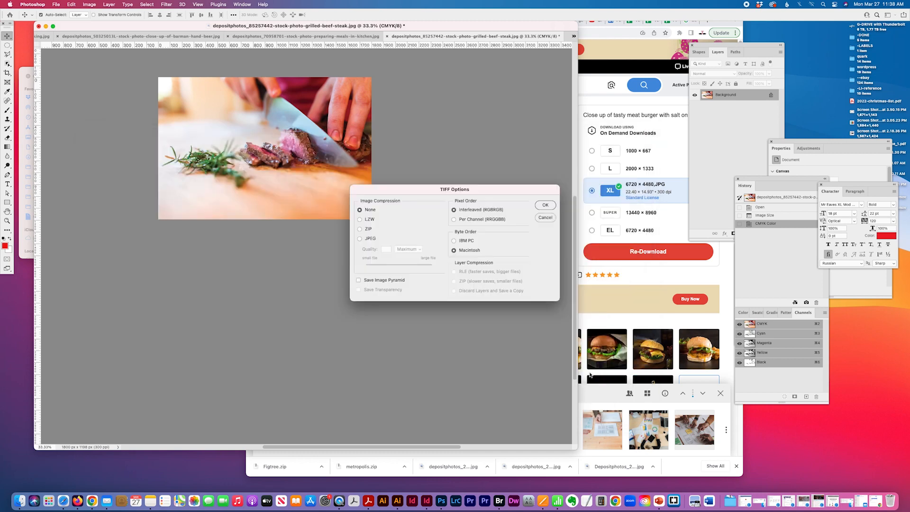
click(545, 204)
click(392, 36)
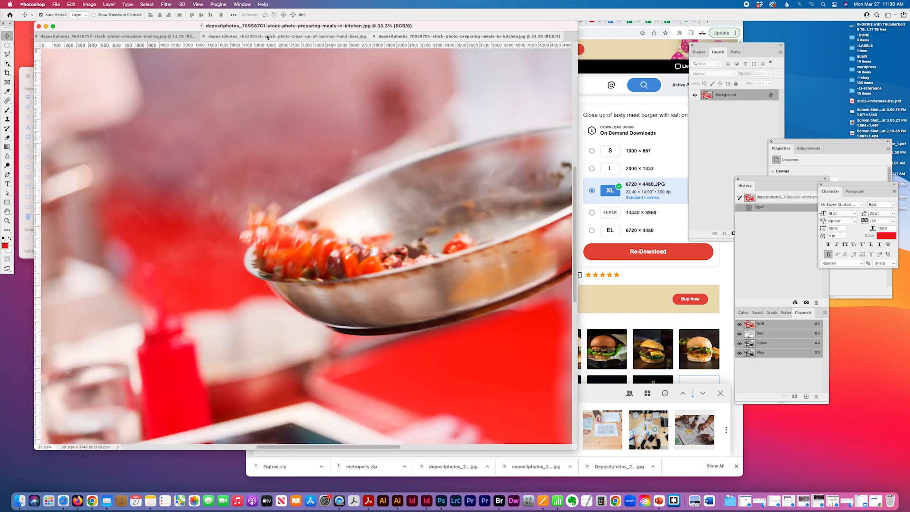
Resize the preparing-meals pan image to 6 inches wide and convert it to CMYK Color
key(super+alt+i)
text(4.5)
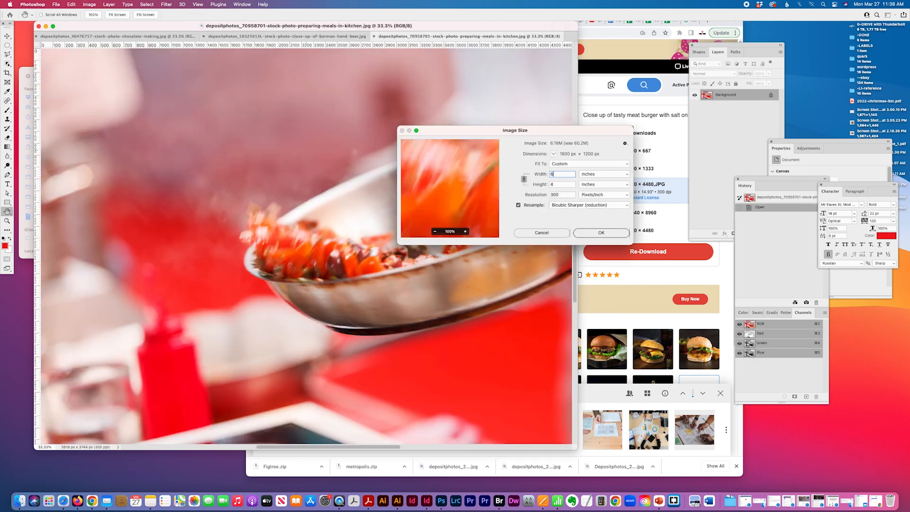
key(Return)
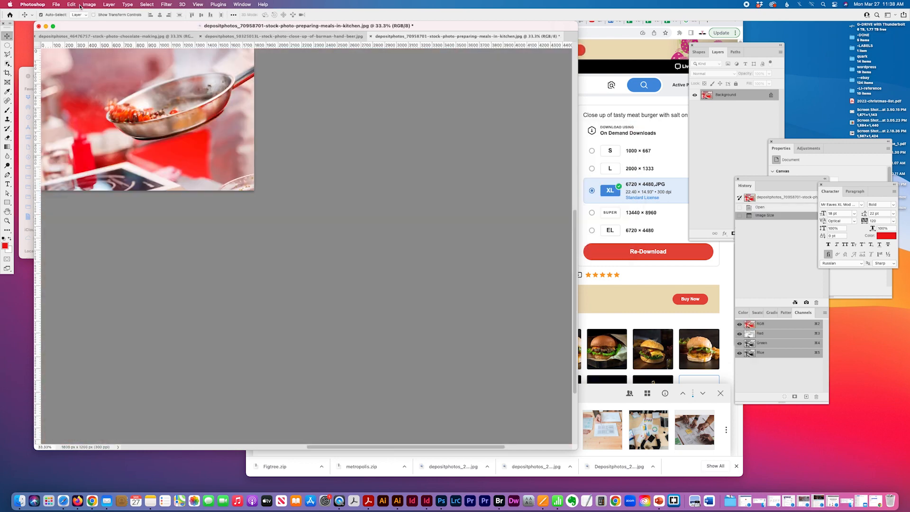
click(89, 4)
mouse_move(118, 13)
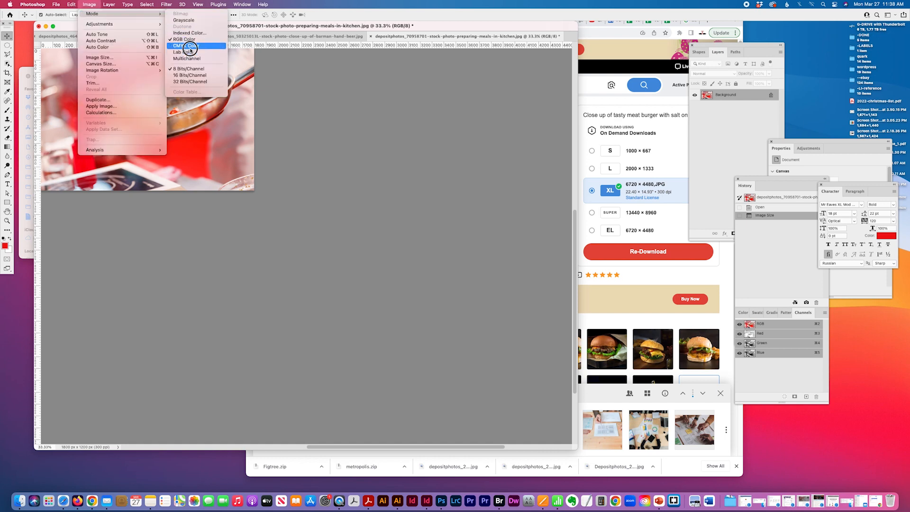
click(190, 45)
Save the preparing-meals image as a TIFF in the 82-A-In-save-relink folder and close it
key(shift+super+s)
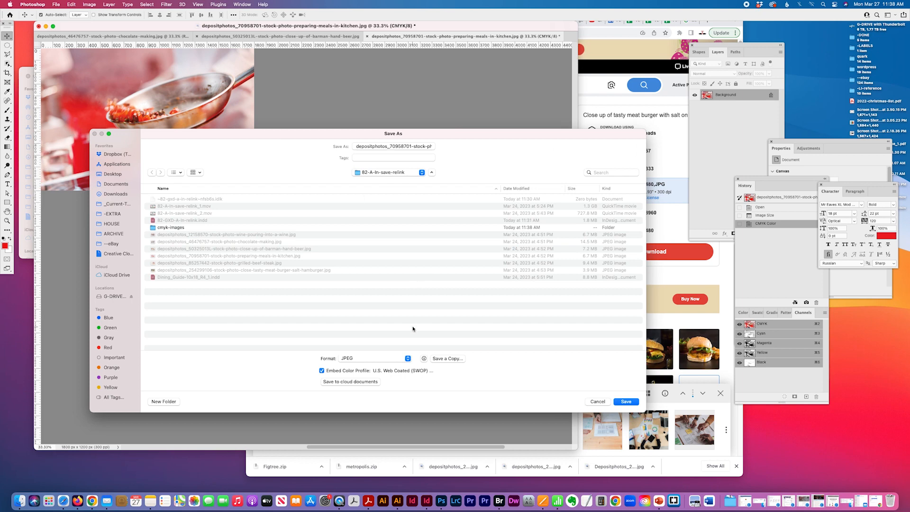
click(397, 359)
click(390, 404)
click(625, 401)
click(545, 205)
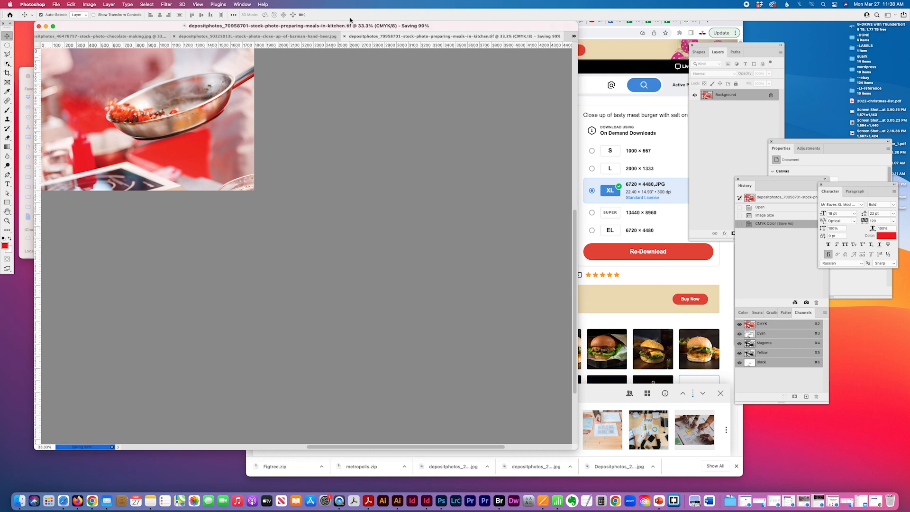
click(371, 36)
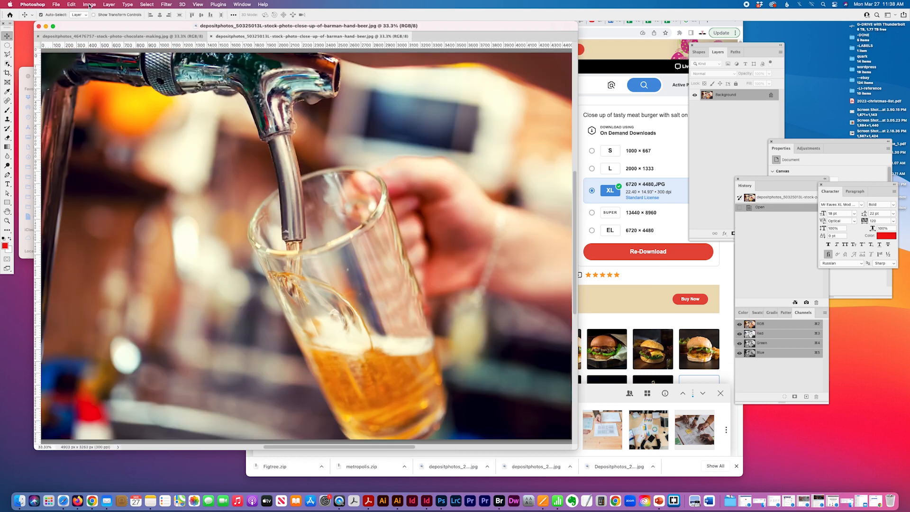
Resize the barman's beer image to 6 inches wide and convert it to CMYK Color
key(super+alt+i)
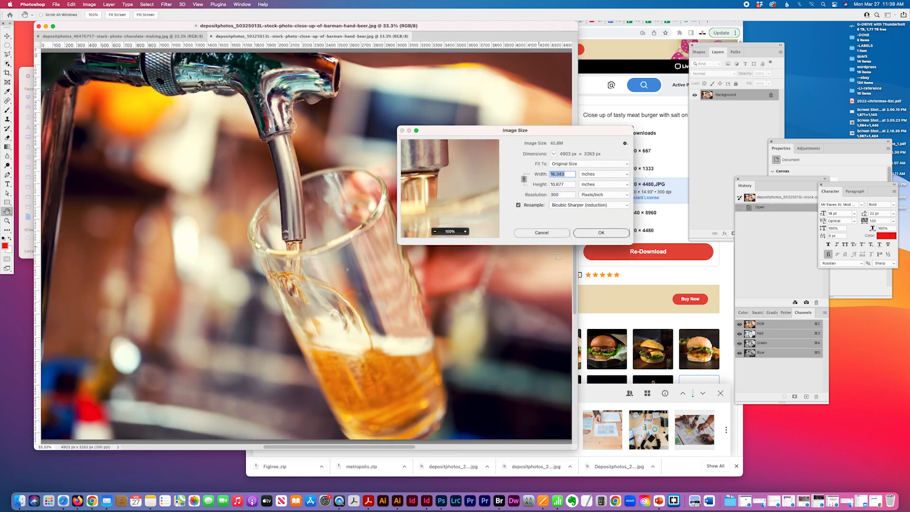
click(547, 235)
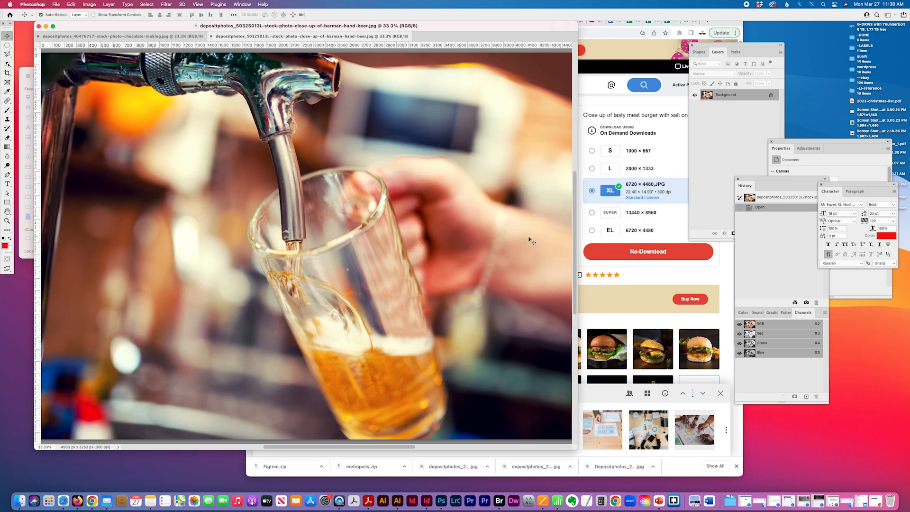
click(89, 4)
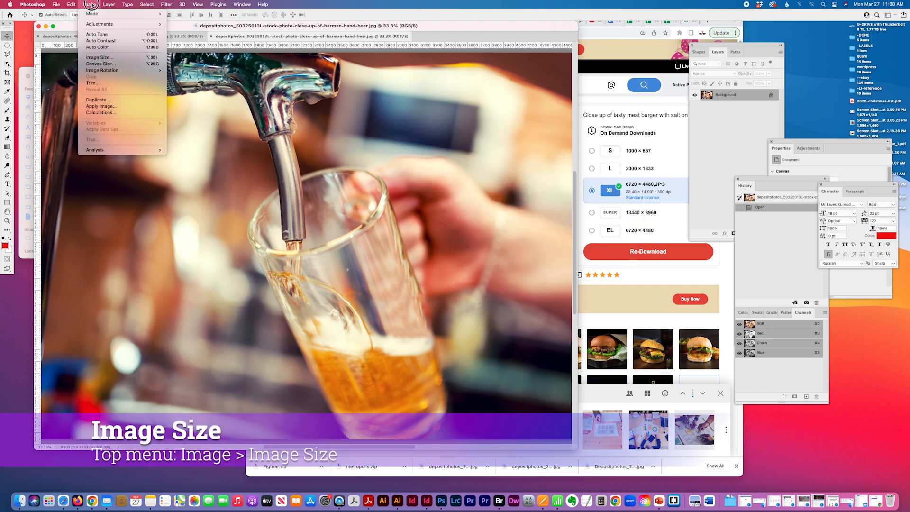
click(89, 62)
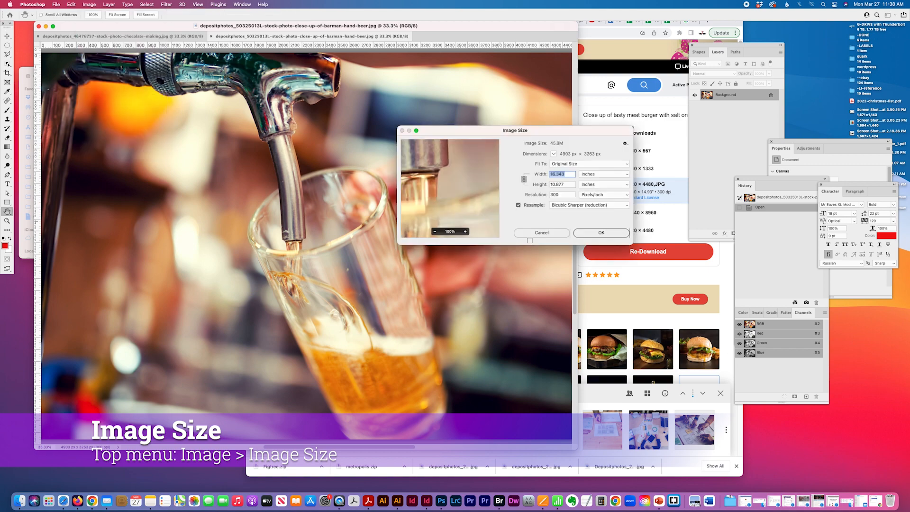
text(4.5)
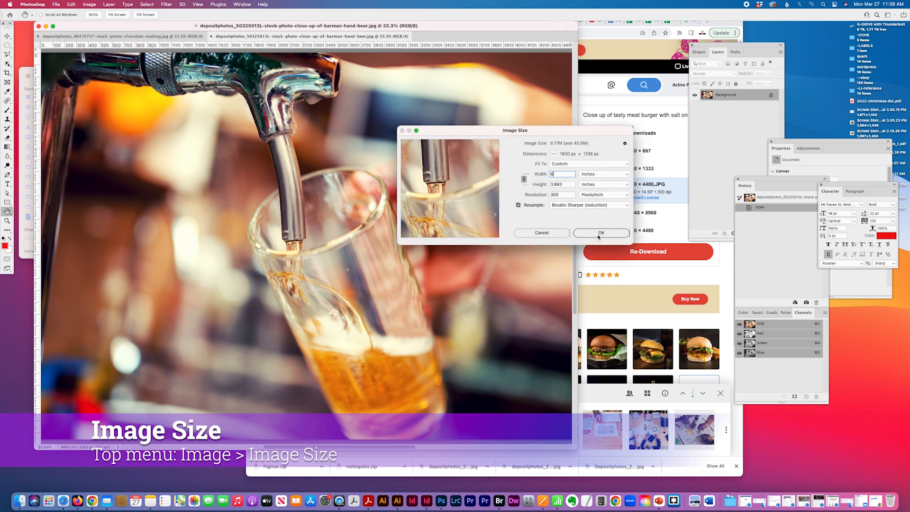
key(Return)
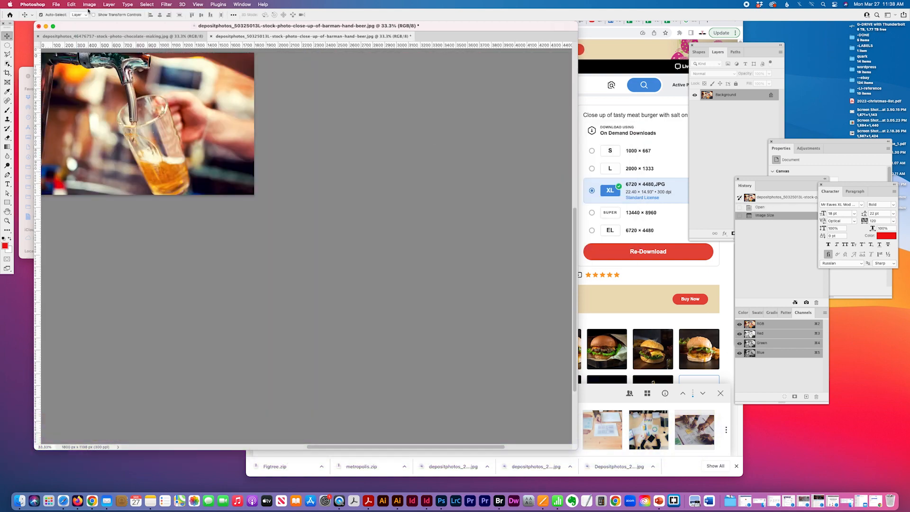
click(89, 4)
mouse_move(95, 13)
click(189, 46)
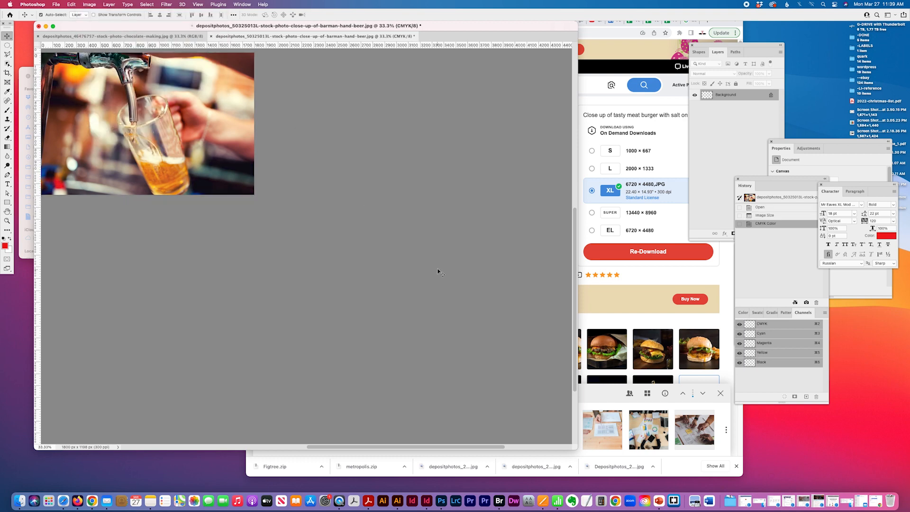
key(shift+super+s)
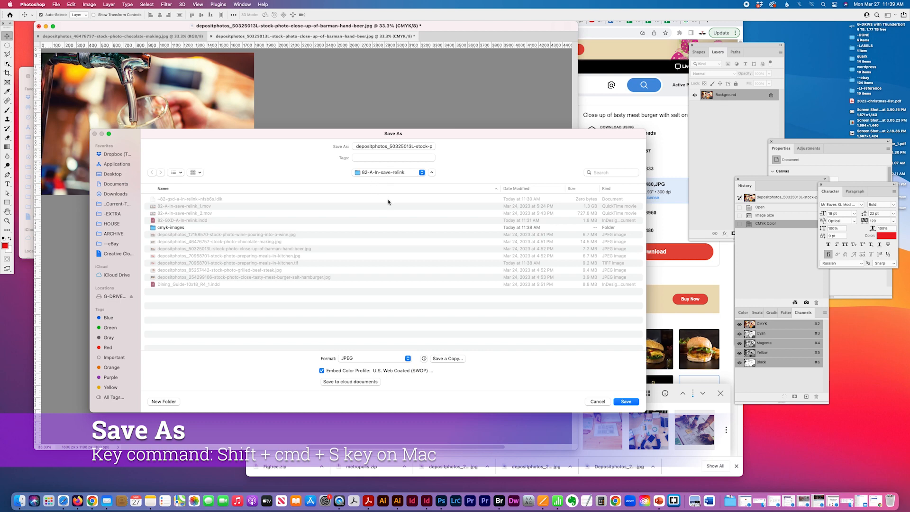
click(185, 228)
click(627, 402)
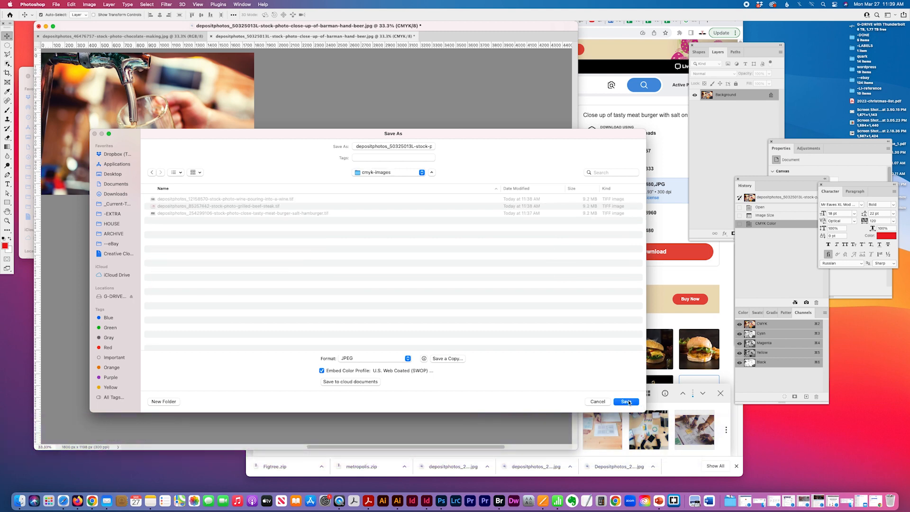
click(627, 401)
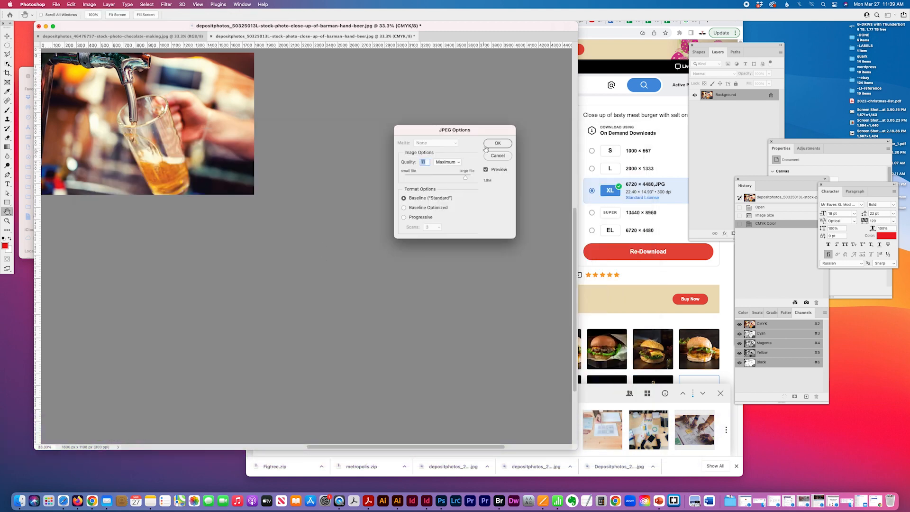
click(499, 158)
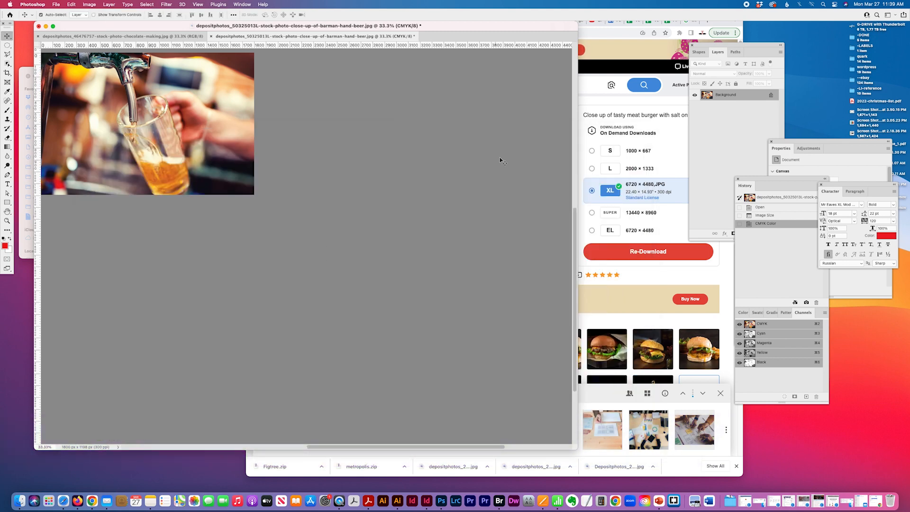
Save the barman's beer image as a TIFF in the cmyk-images folder and close it
key(super+shift+s)
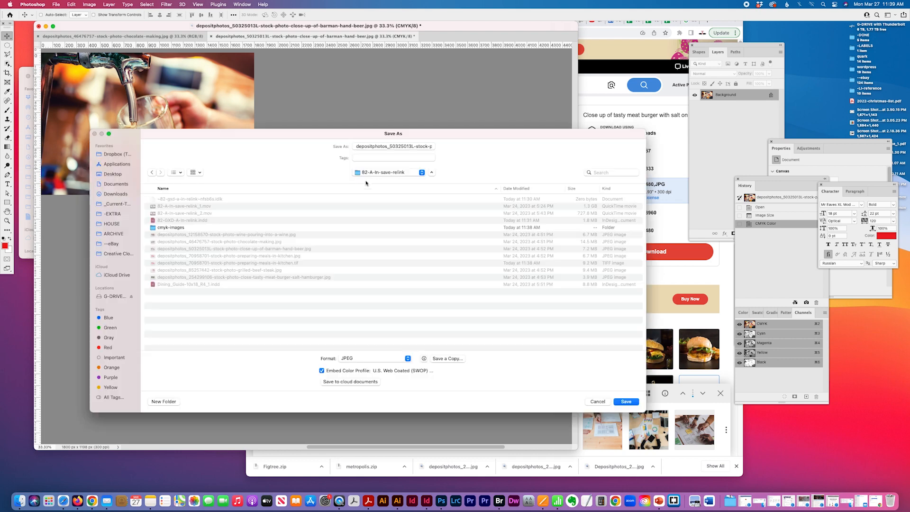
click(360, 358)
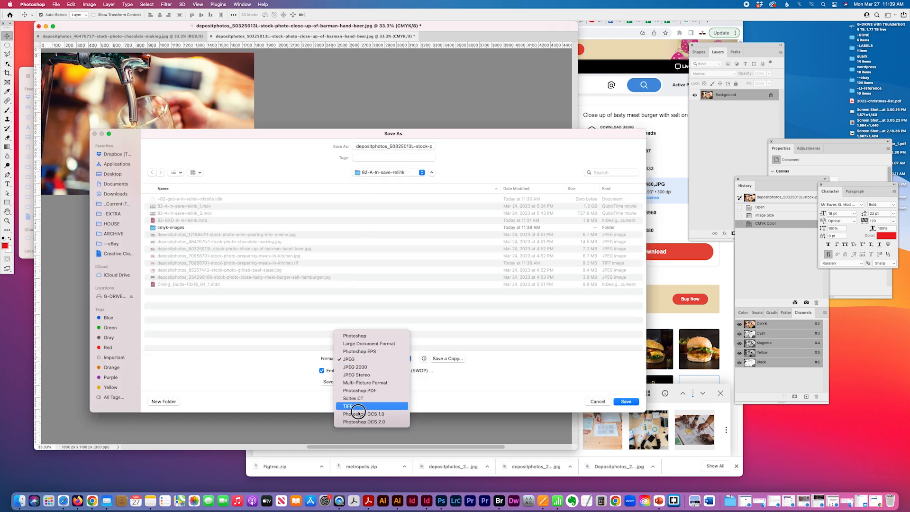
click(359, 406)
click(162, 228)
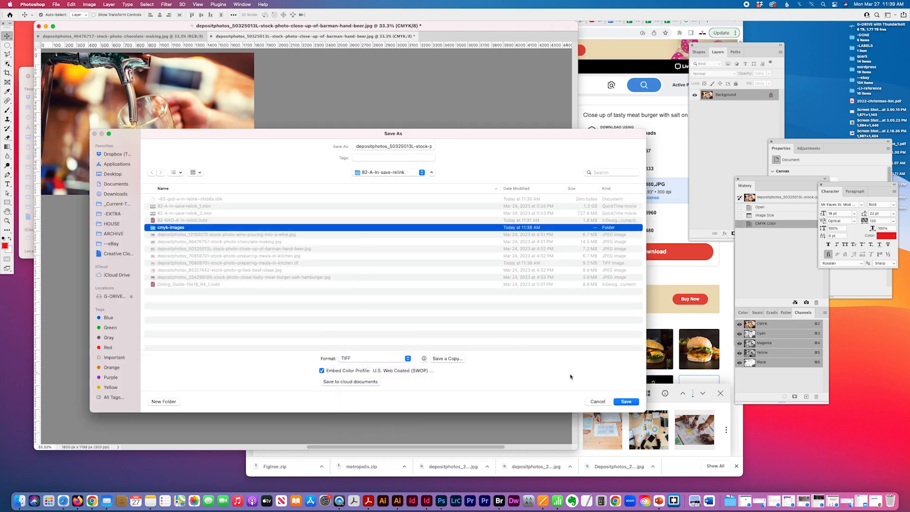
click(620, 401)
click(625, 401)
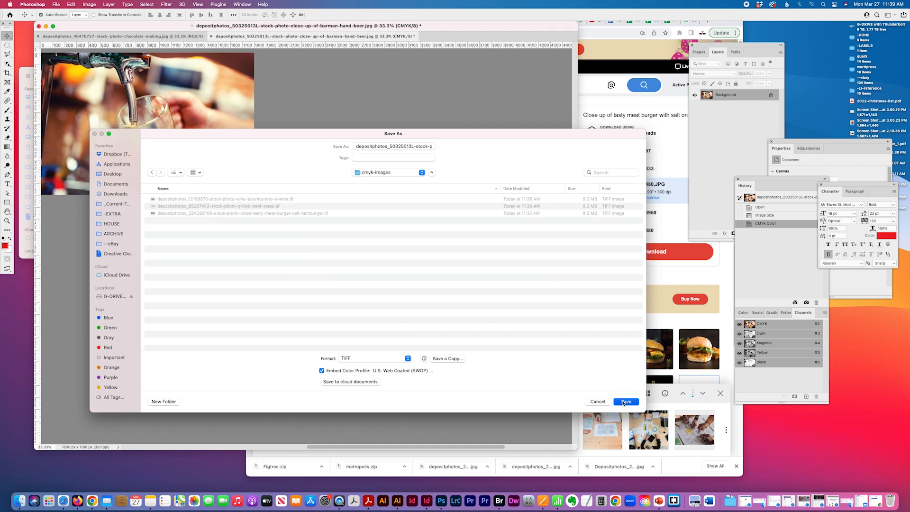
click(545, 206)
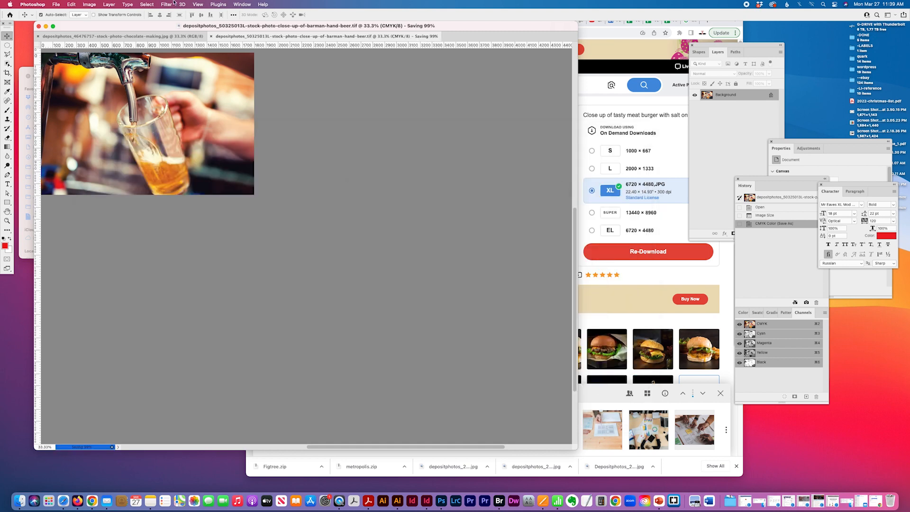
click(211, 36)
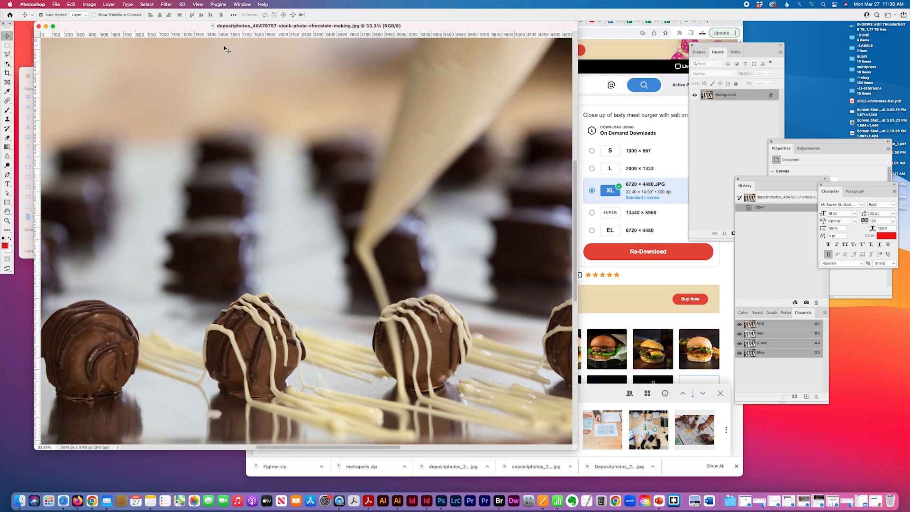
Resize the chocolate-making image to 6 inches wide and convert it to CMYK Color
key(super+alt+i)
text(6)
key(Return)
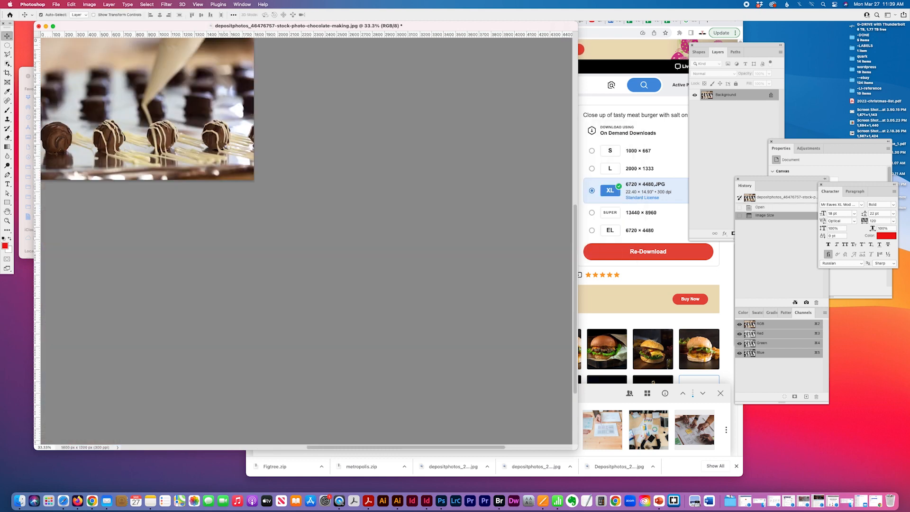
click(91, 6)
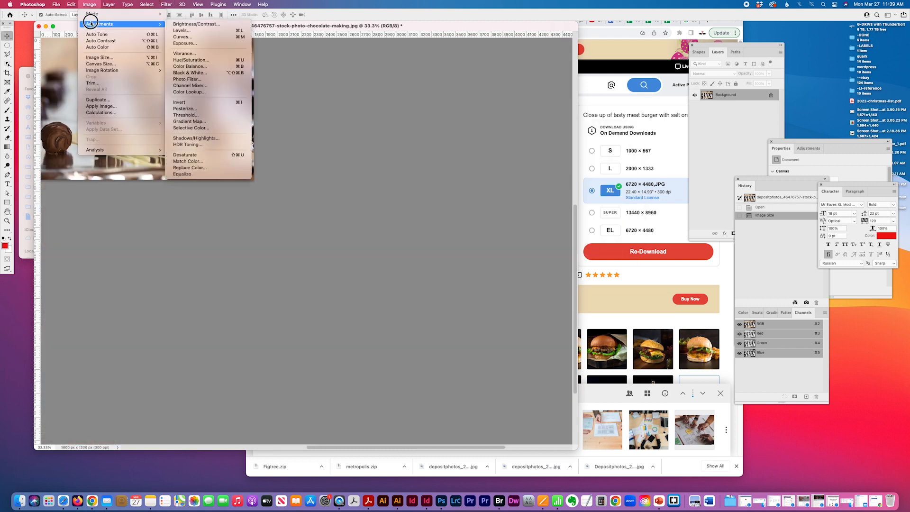
mouse_move(109, 15)
click(180, 46)
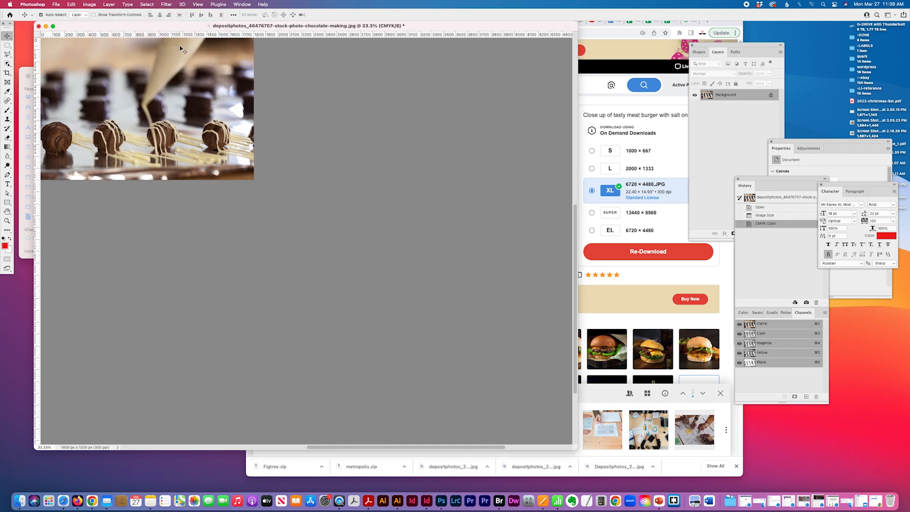
Save the chocolate-making image as a TIFF in the cmyk-images folder and close it
key(super+shift+s)
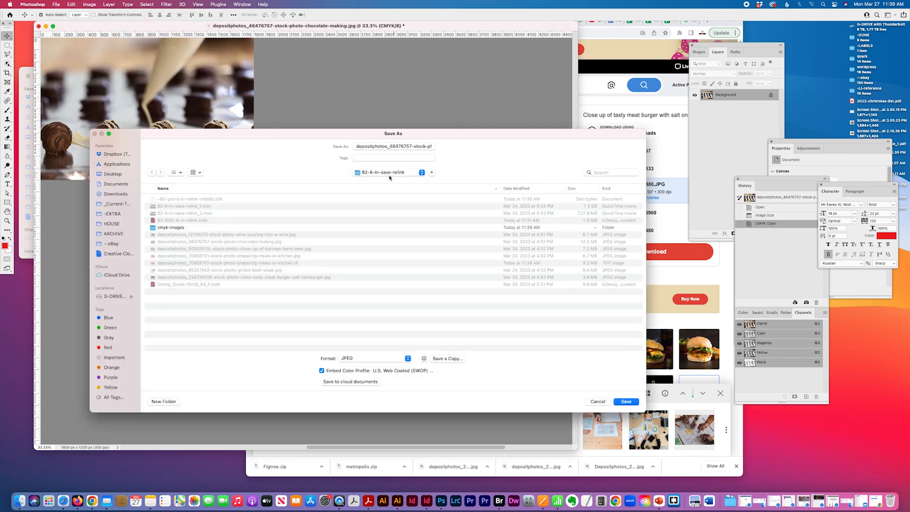
click(182, 228)
click(363, 358)
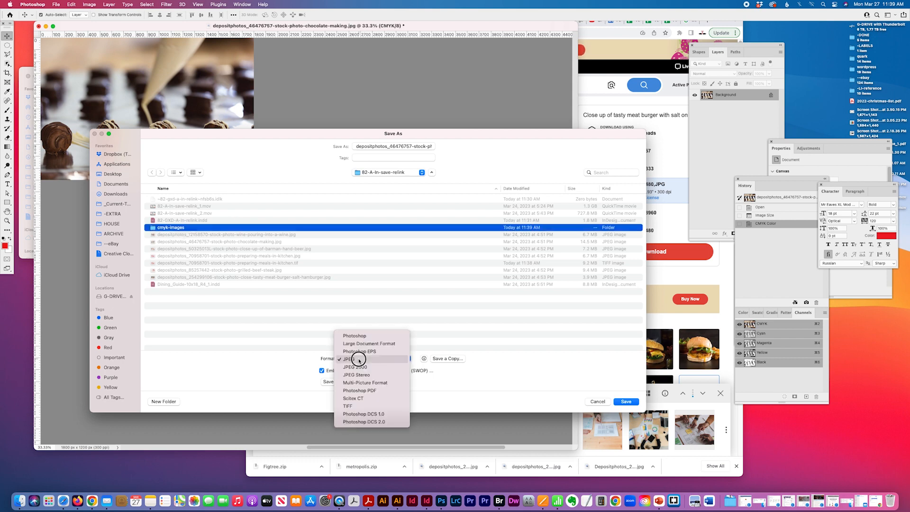
click(352, 405)
key(Return)
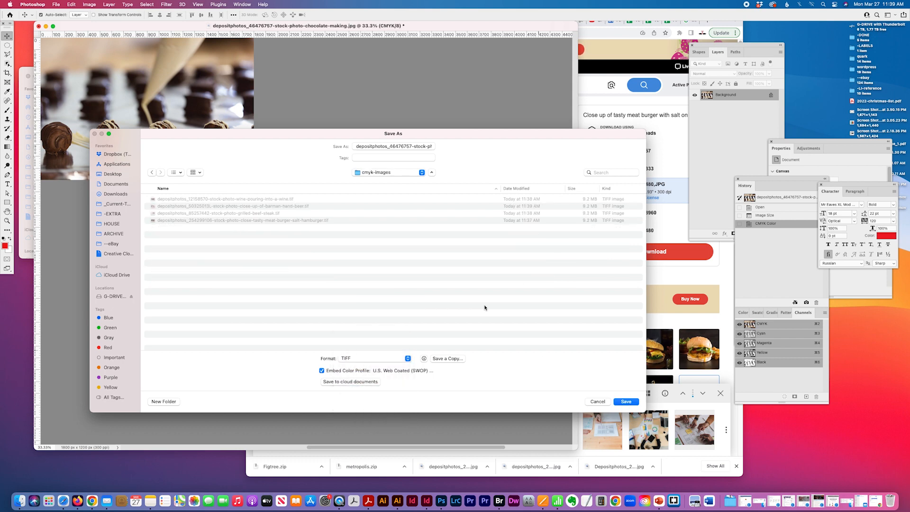
click(626, 401)
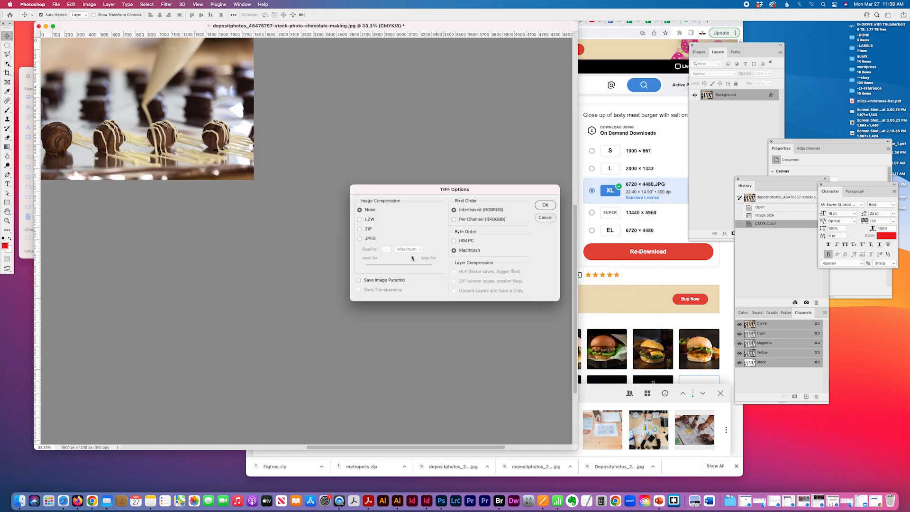
click(545, 204)
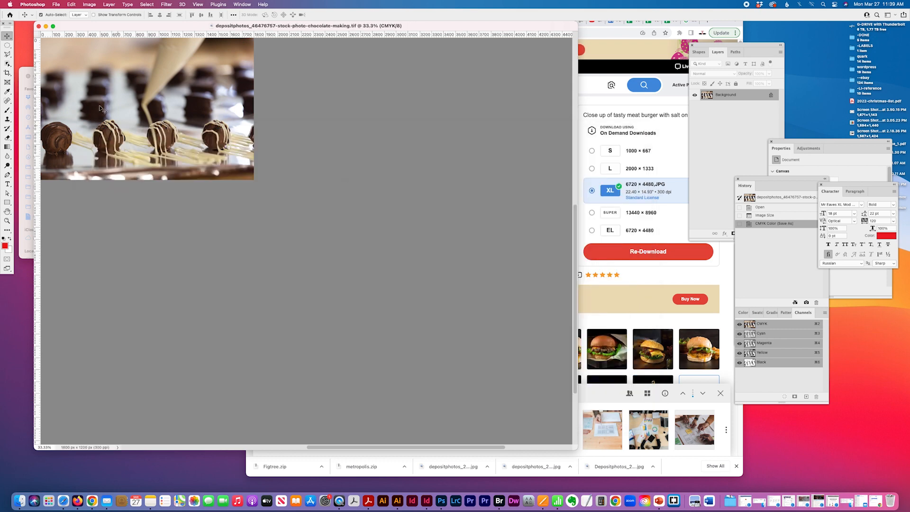
click(39, 26)
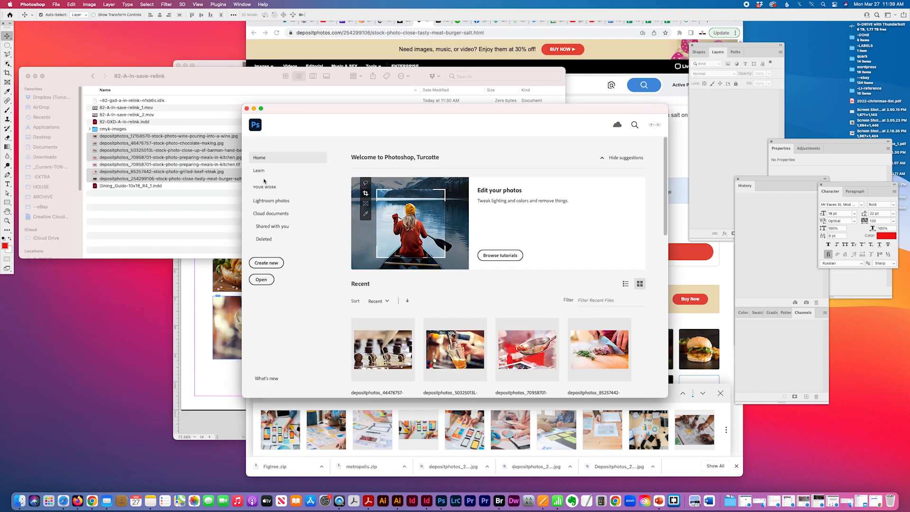
Move the preparing-meals TIFF from the 82-A-In-save-relink folder into cmyk-images and minimize the browser window
click(223, 164)
drag(94, 166, 105, 130)
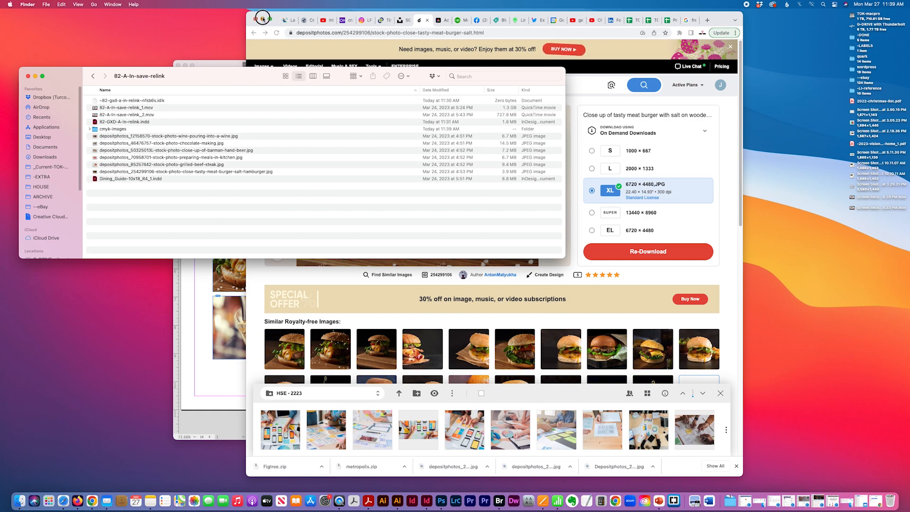
click(263, 19)
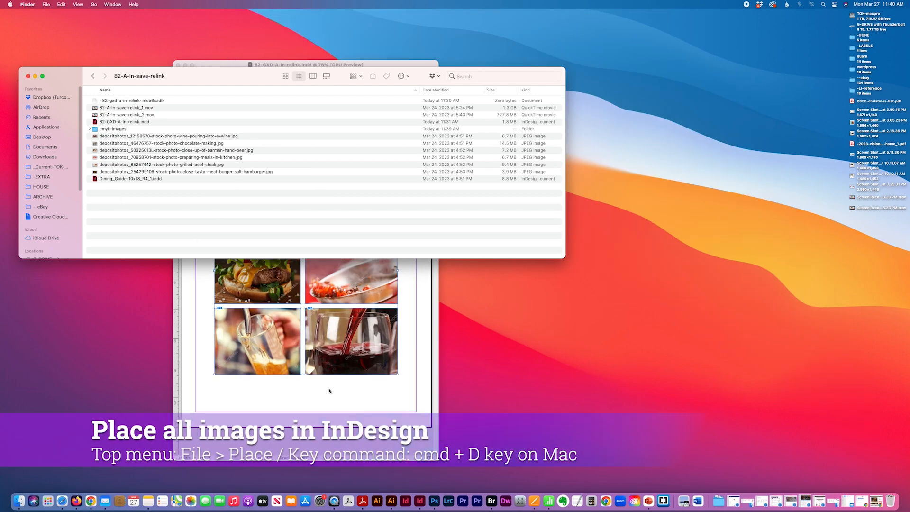
Switch to the InDesign document 82-GXD-A-In-relink.indd and enlarge its window slightly
click(339, 383)
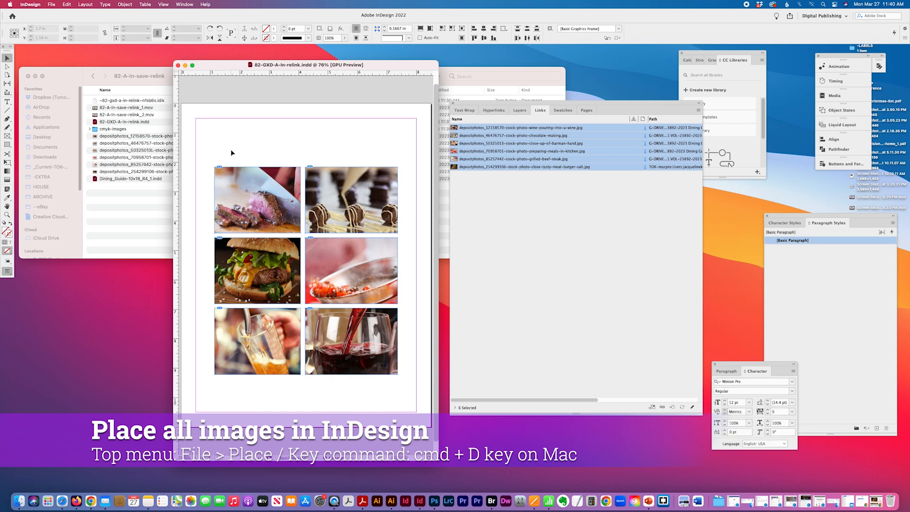
click(247, 189)
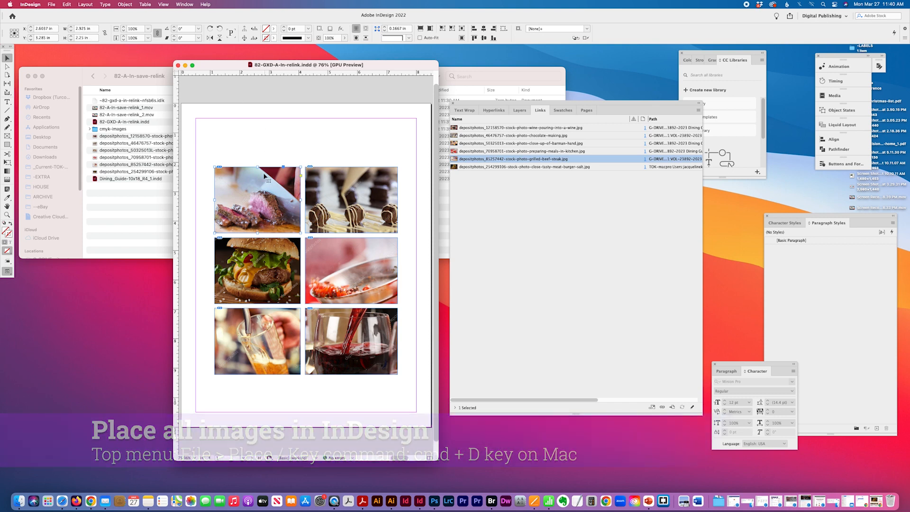
click(264, 147)
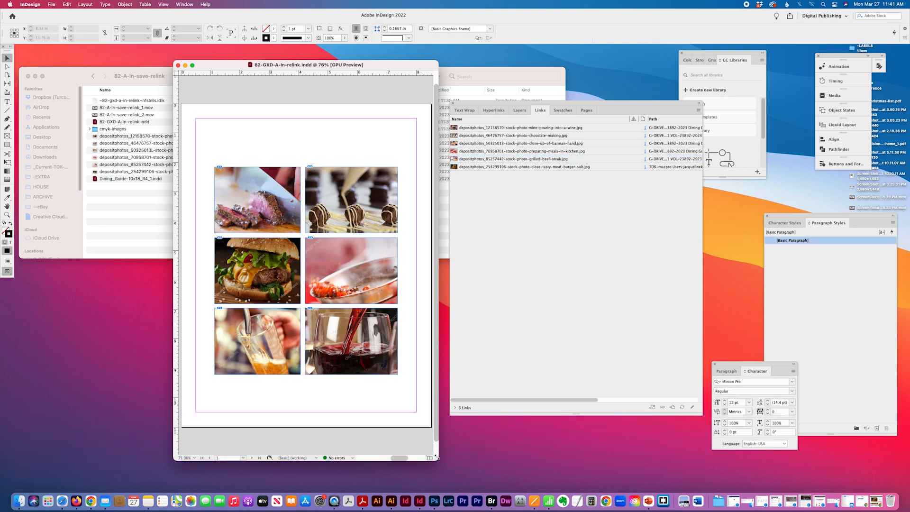
drag(437, 457, 444, 464)
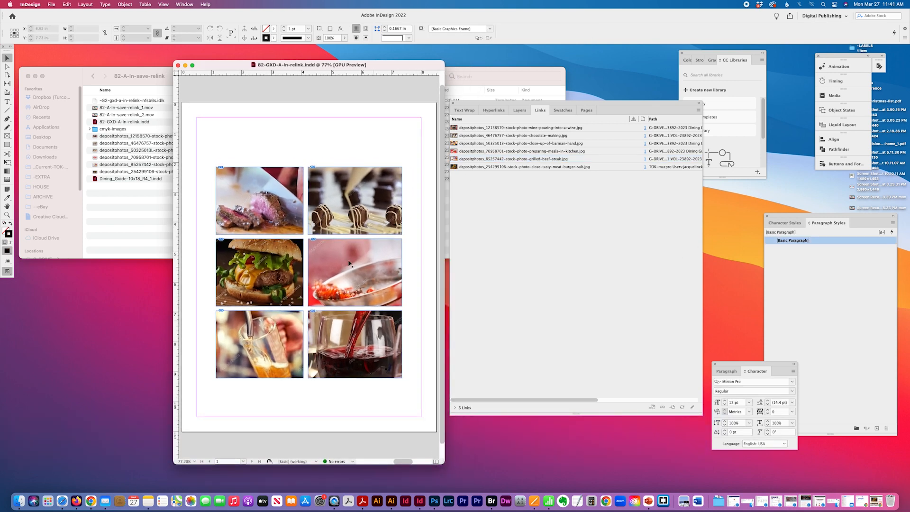
drag(335, 143, 414, 199)
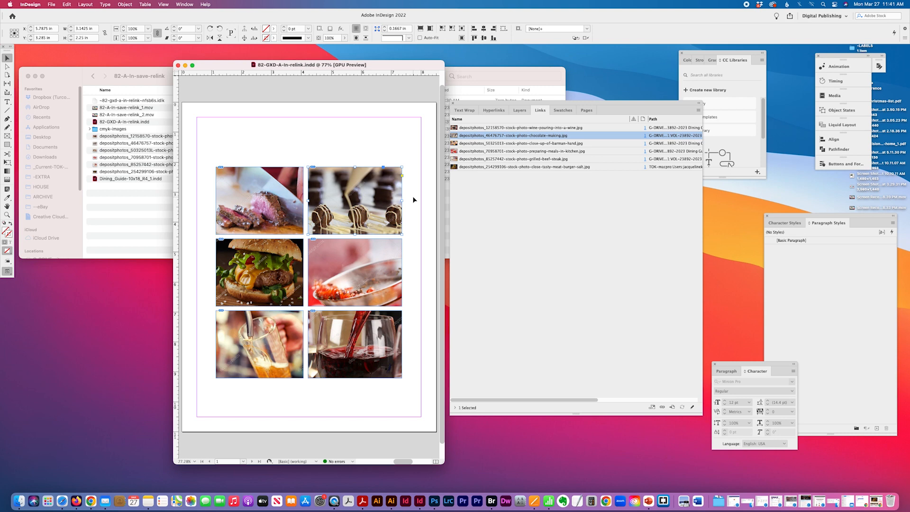
Relink all six placed images to the cmyk-images folder, matching the same filenames but with the tif extension
drag(229, 150, 400, 378)
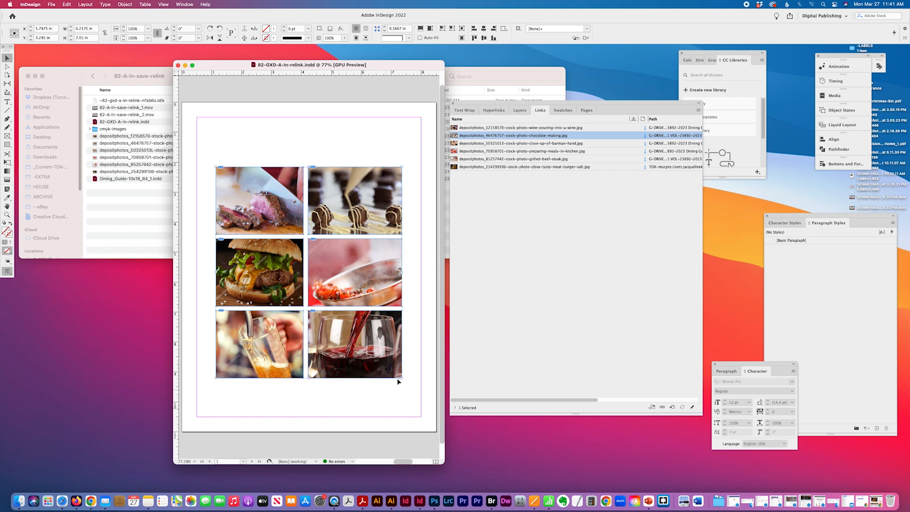
click(698, 110)
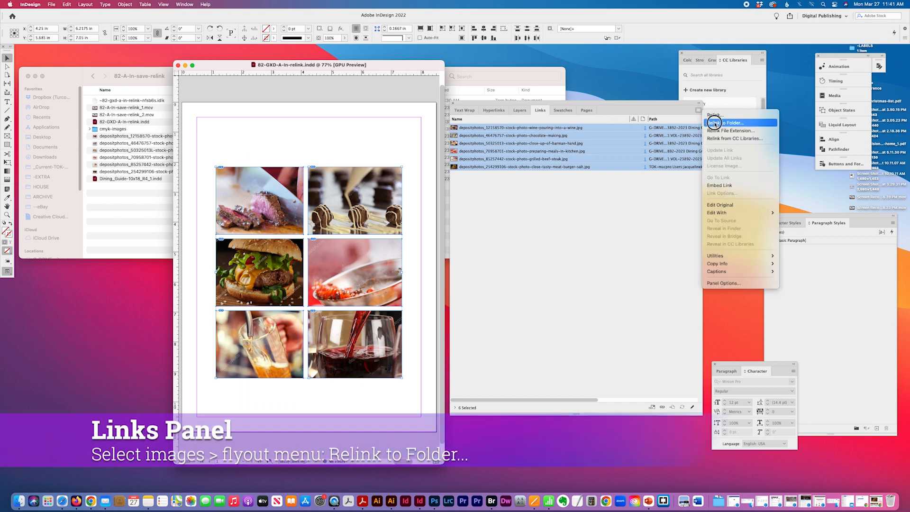
click(715, 123)
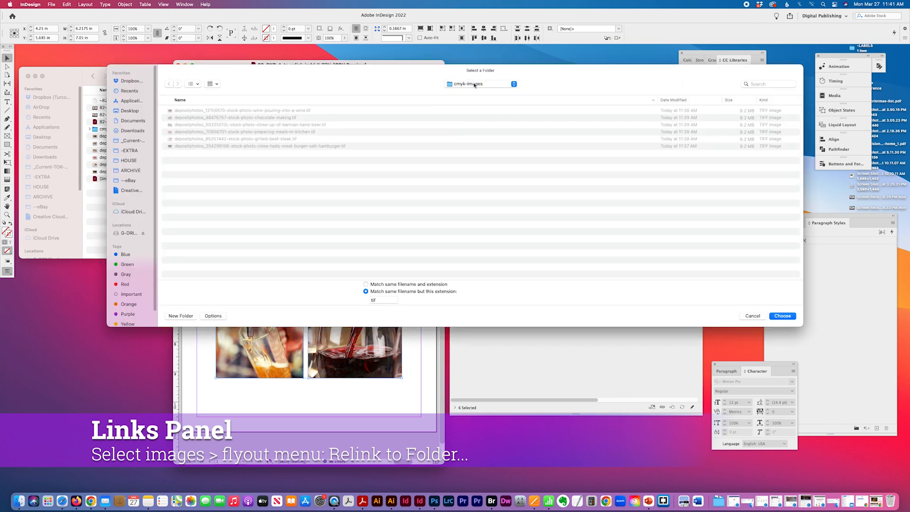
click(473, 84)
click(473, 85)
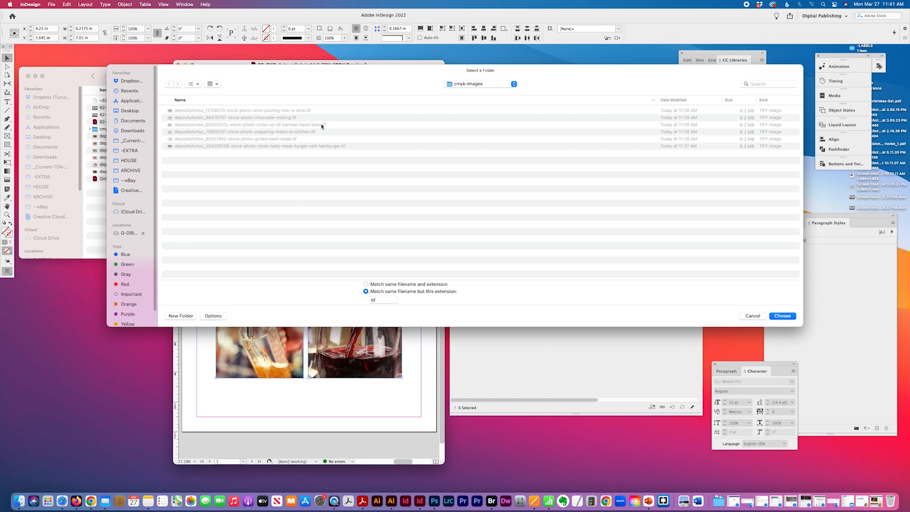
drag(340, 70, 343, 183)
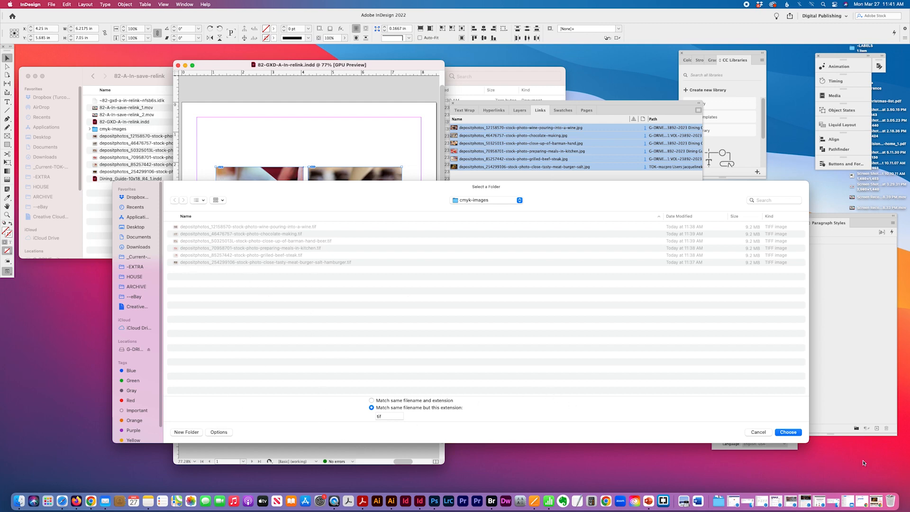
drag(802, 443, 742, 361)
click(727, 351)
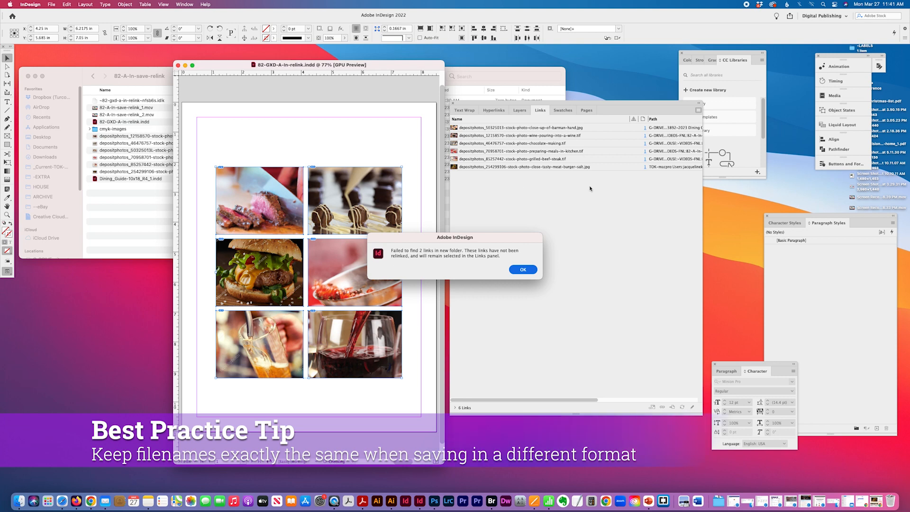
click(530, 271)
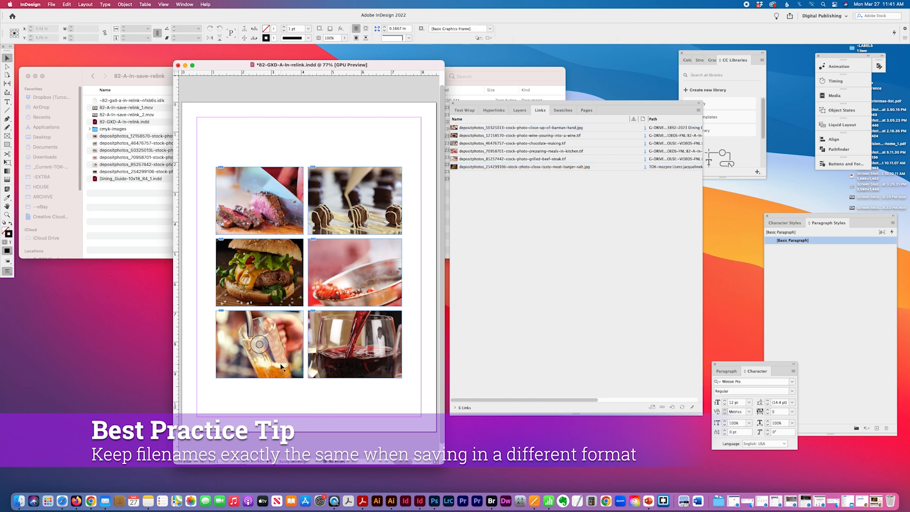
Compare the placed beer image's link name with the TIFF filenames in the cmyk-images folder
click(282, 367)
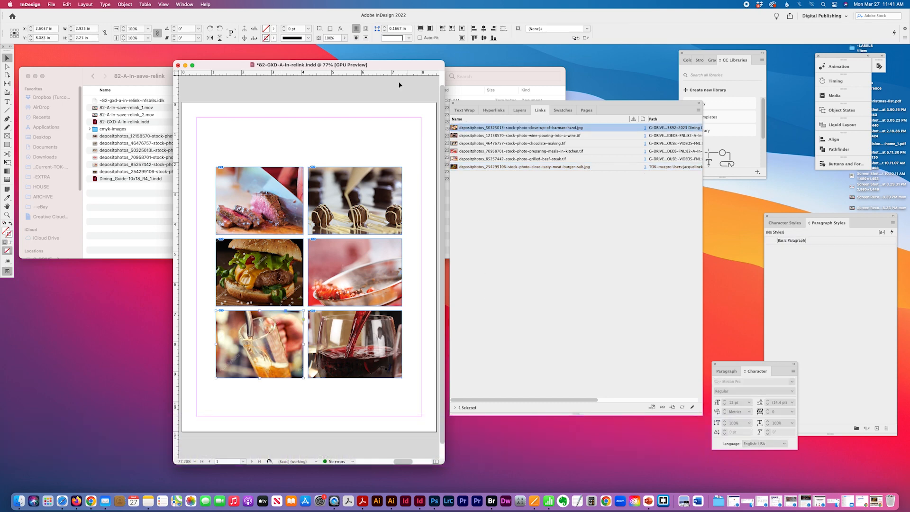
click(489, 68)
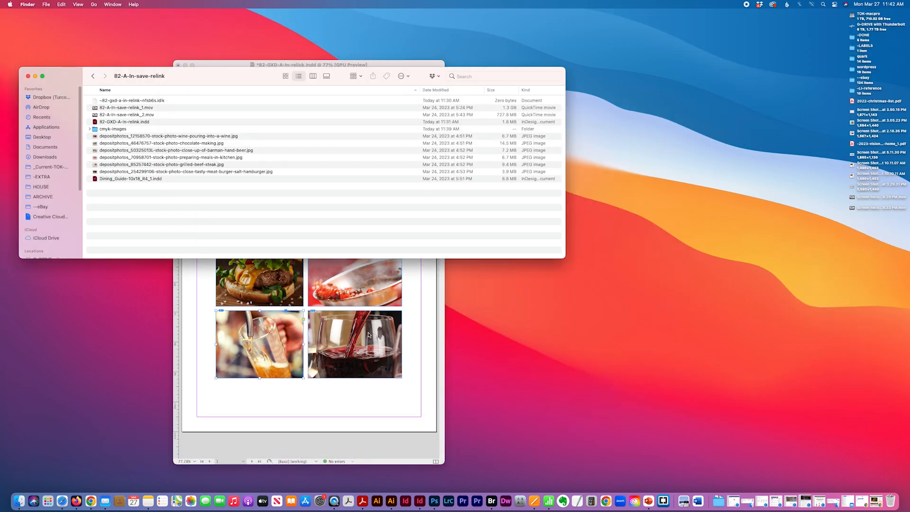
click(89, 129)
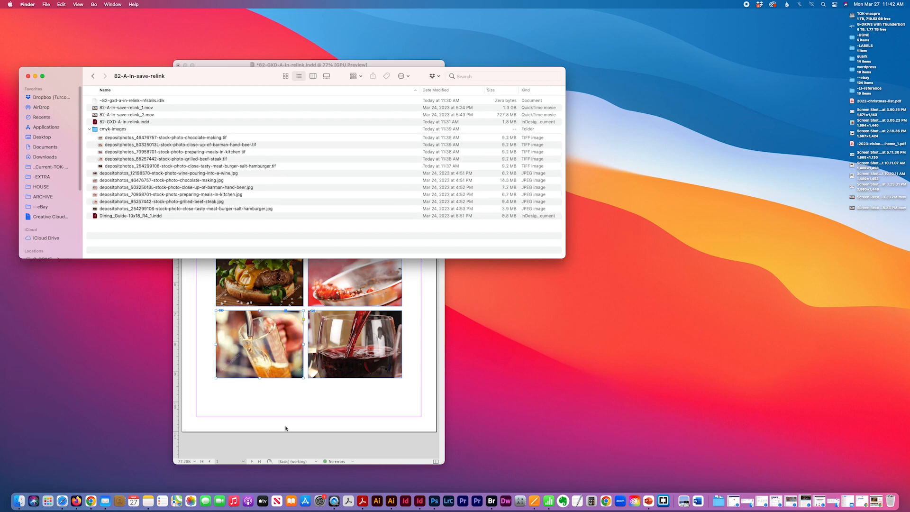
click(300, 428)
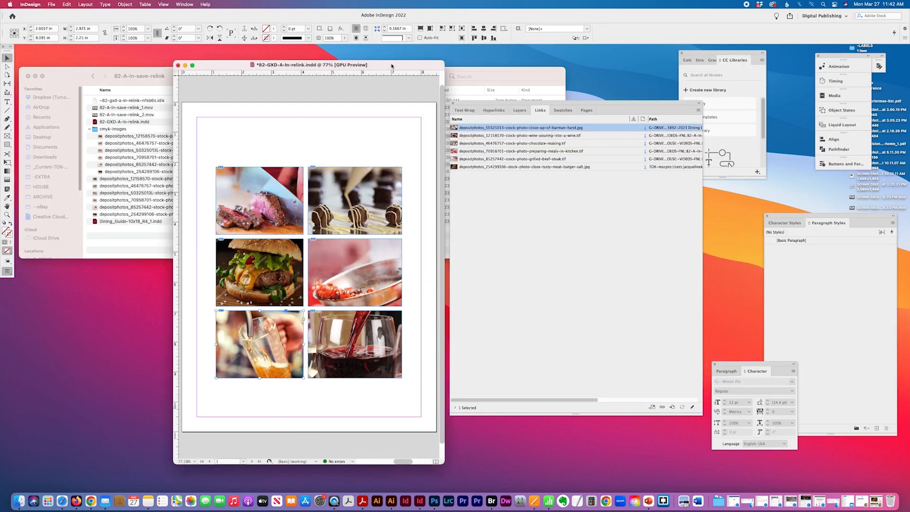
drag(391, 66, 282, 159)
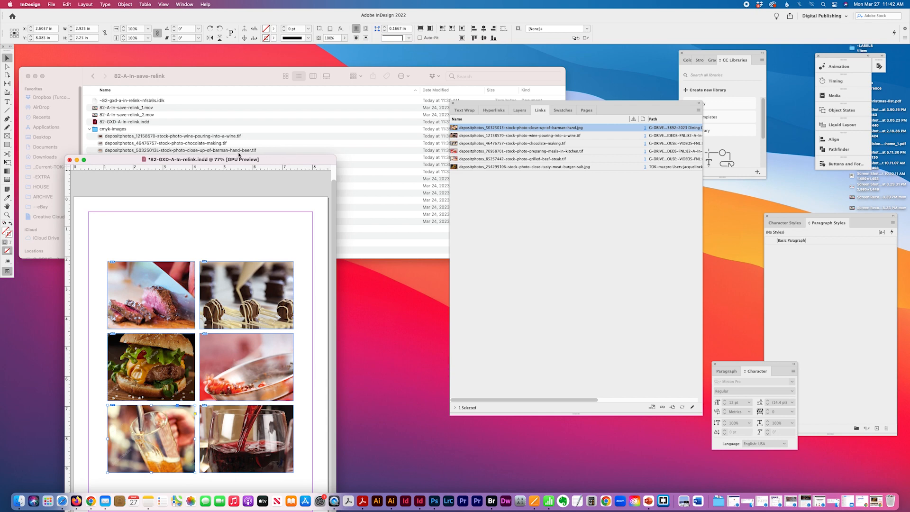
drag(275, 160, 381, 78)
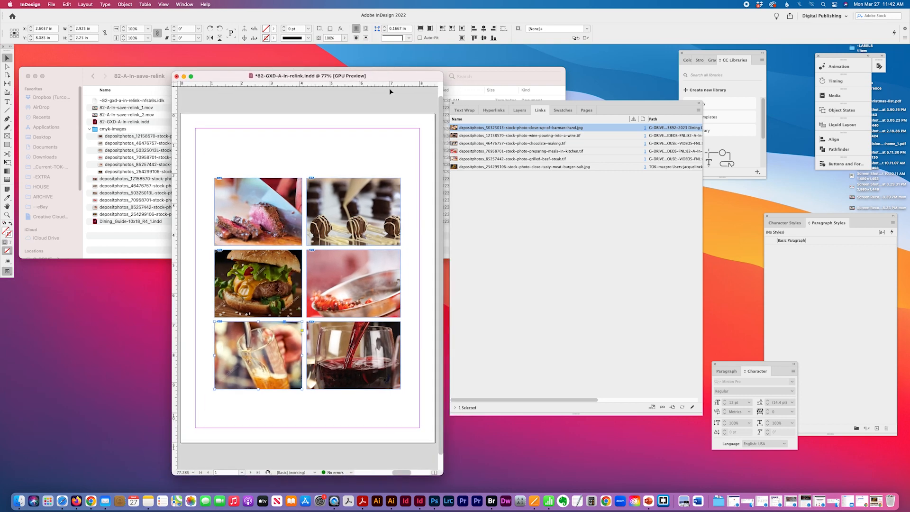
click(564, 168)
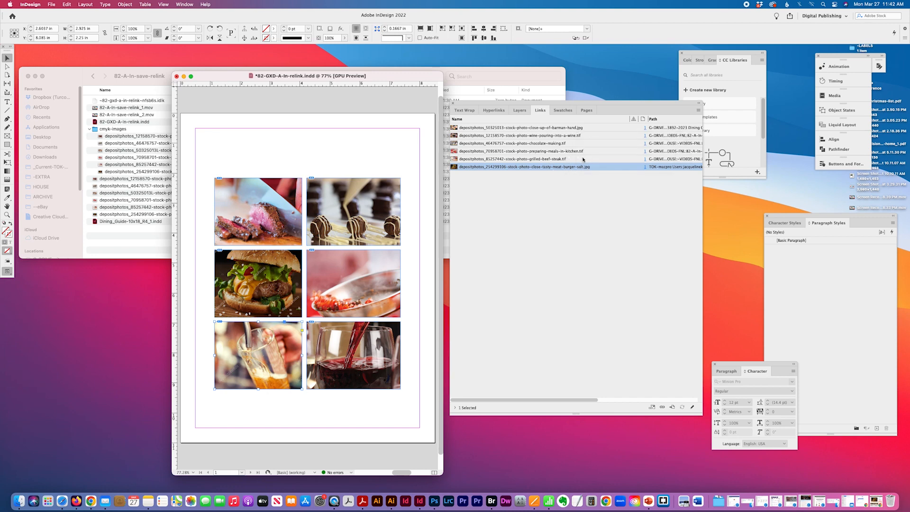
super+click(581, 129)
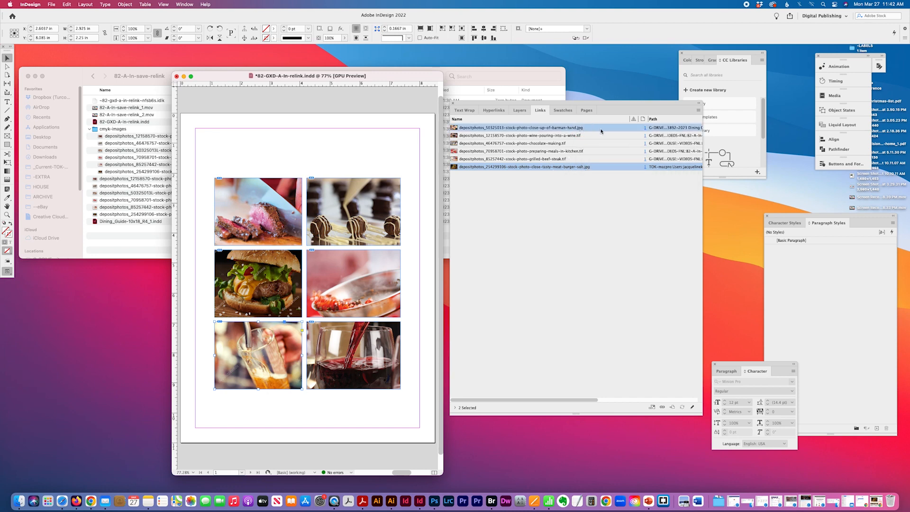
click(700, 111)
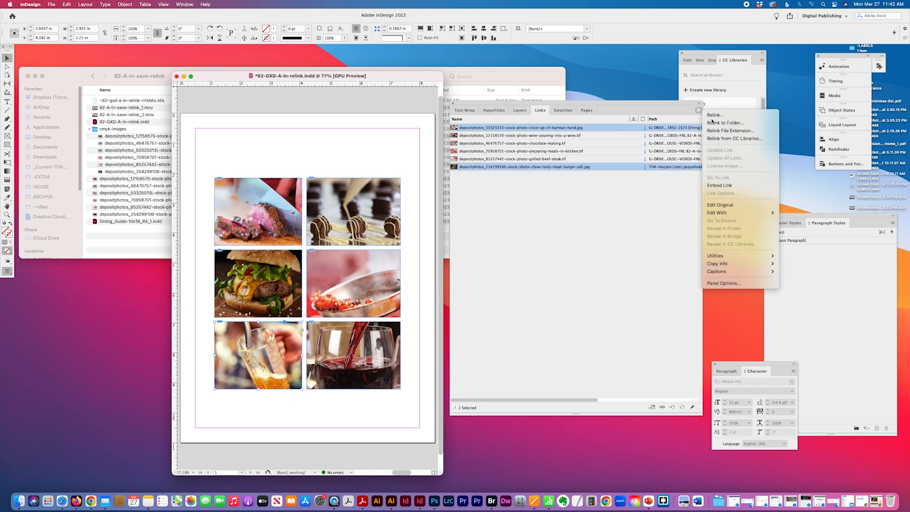
click(710, 115)
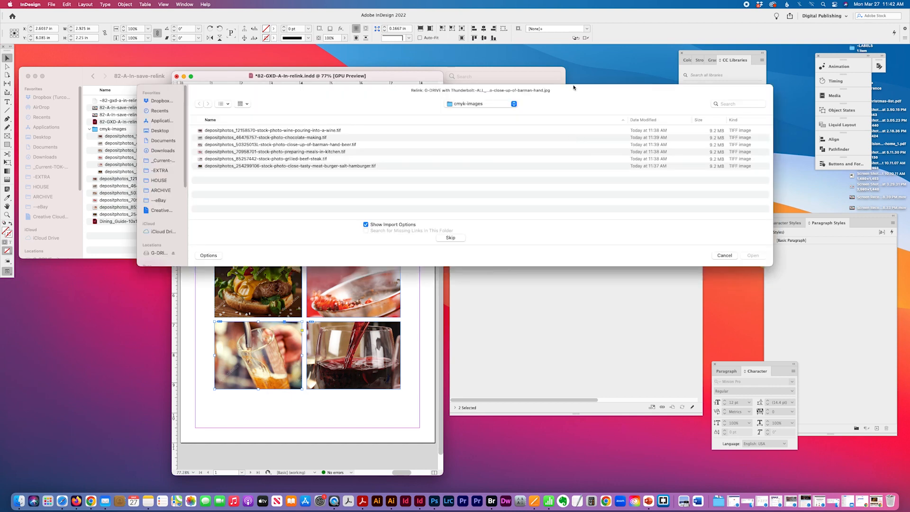
click(724, 254)
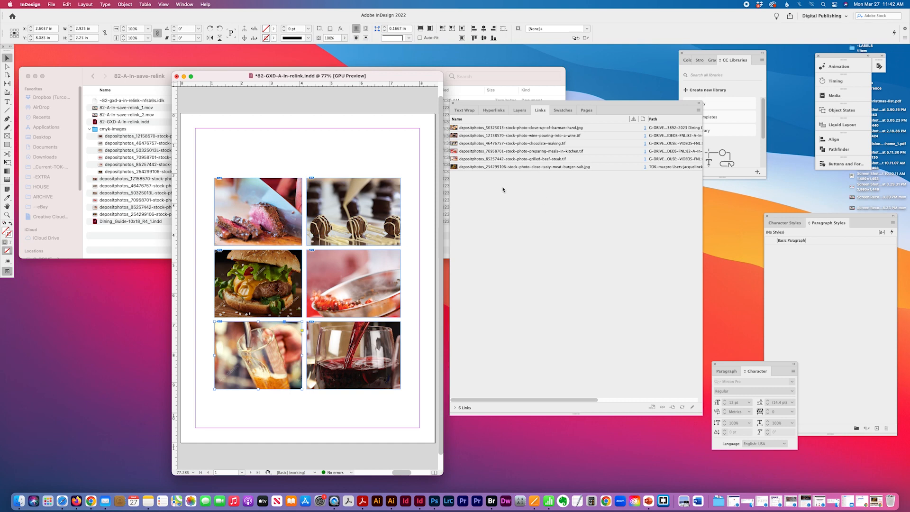
Start relinking the two remaining JPG links, replacing the barman-hand image with depositphotos_50325013L-stock-photo-close-up-of-barman-hand-beer.tif using the default import options
click(568, 128)
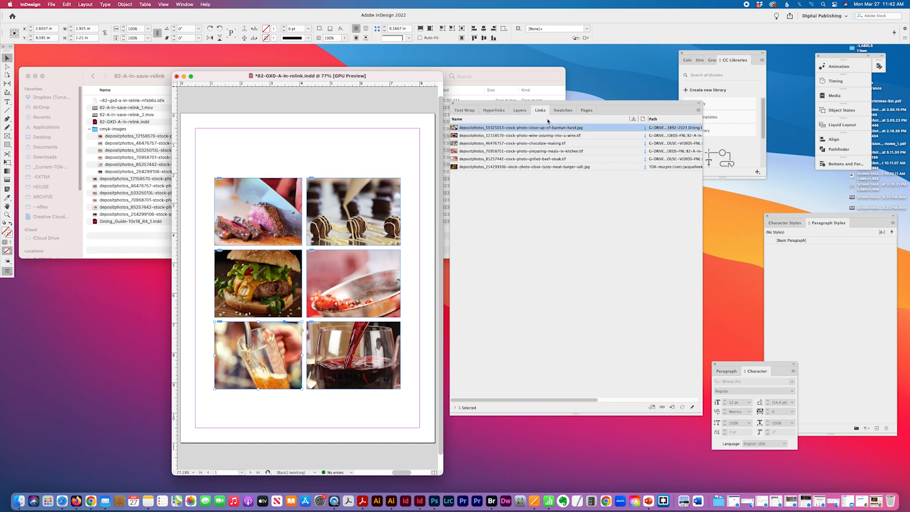
super+click(574, 167)
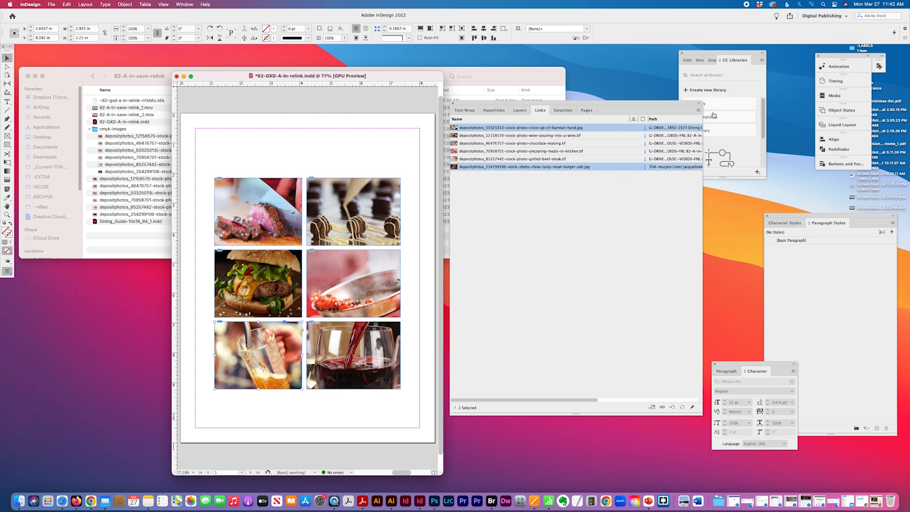
click(698, 111)
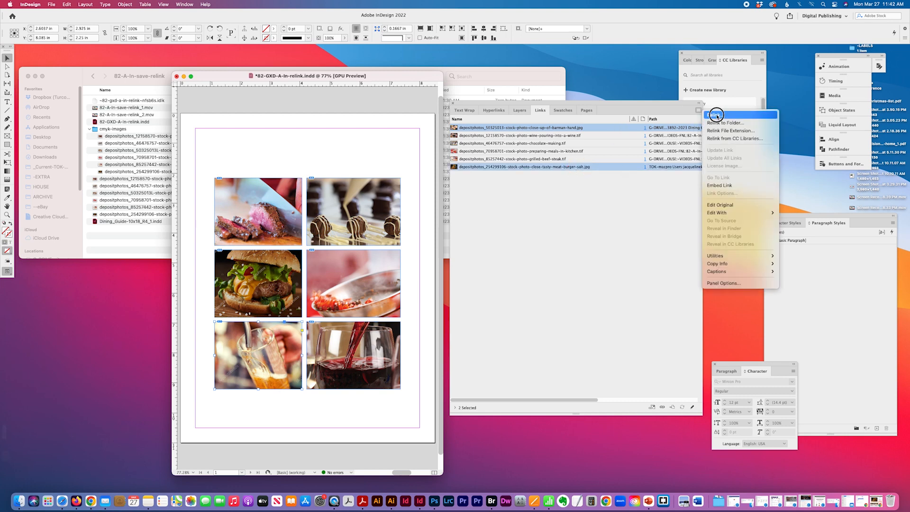
click(716, 115)
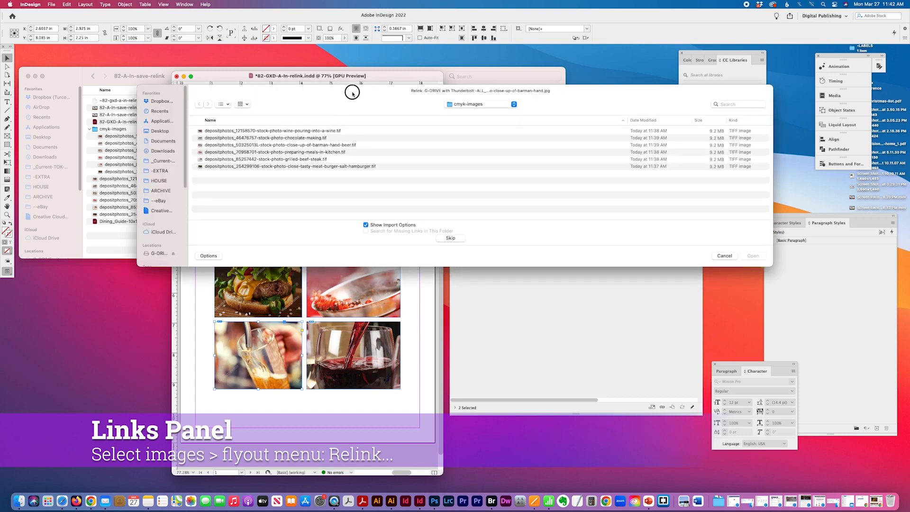
drag(351, 89, 331, 217)
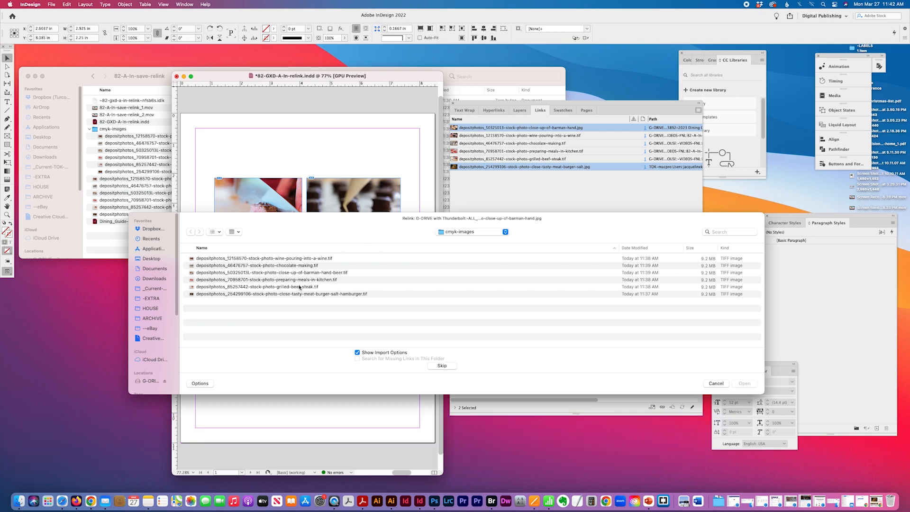
click(343, 273)
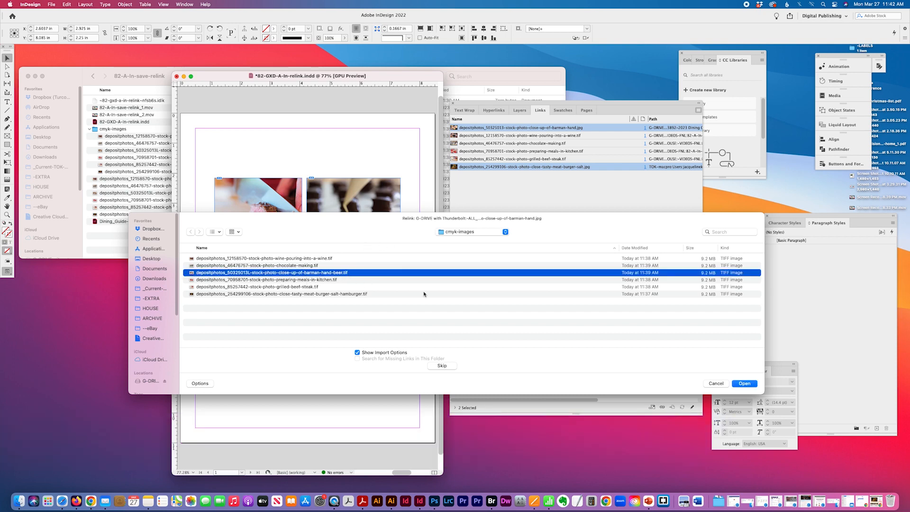
click(744, 383)
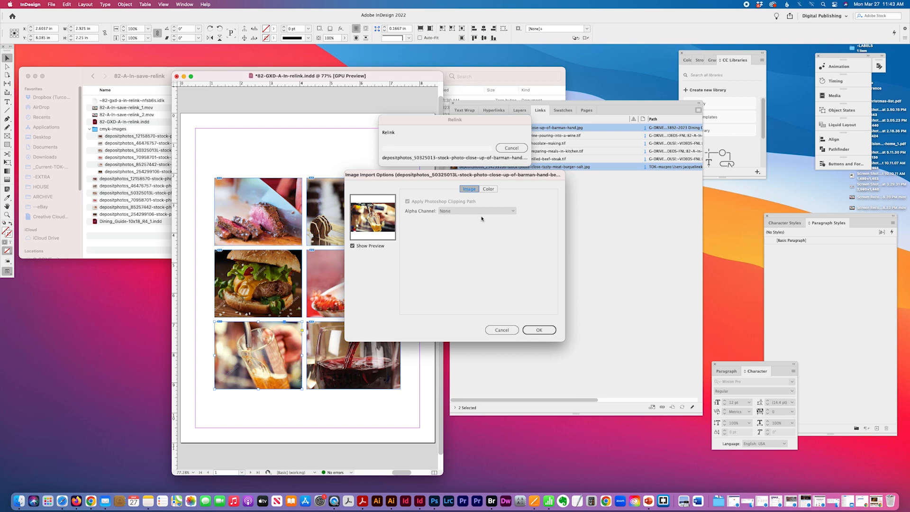
click(545, 331)
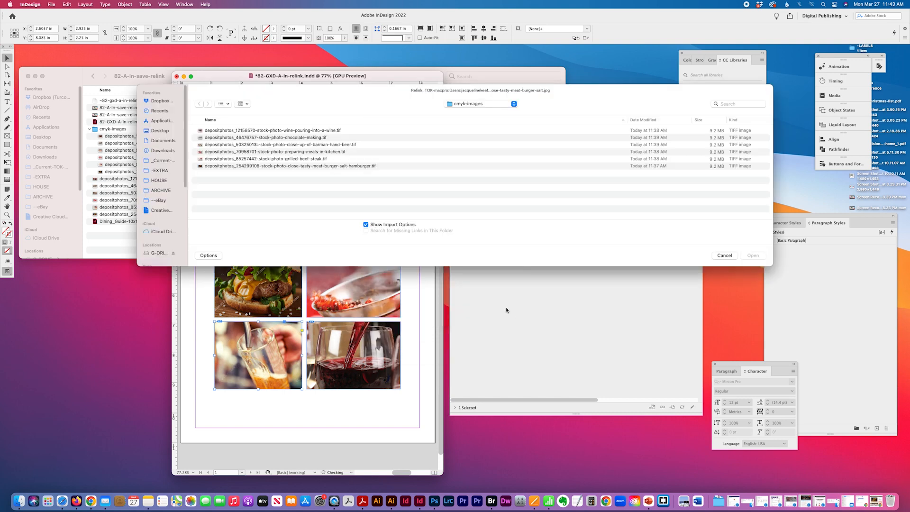
Turn off the import options display and relink the burger image to depositphotos_254299106-stock-photo-close-tasty-meat-burger-salt-hamburger.tif in cmyk-images
click(366, 224)
drag(394, 94, 383, 183)
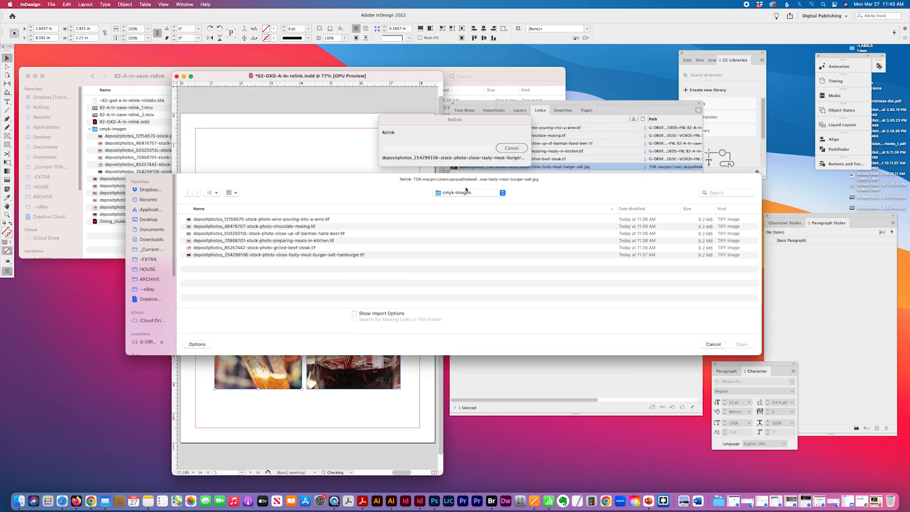
click(319, 256)
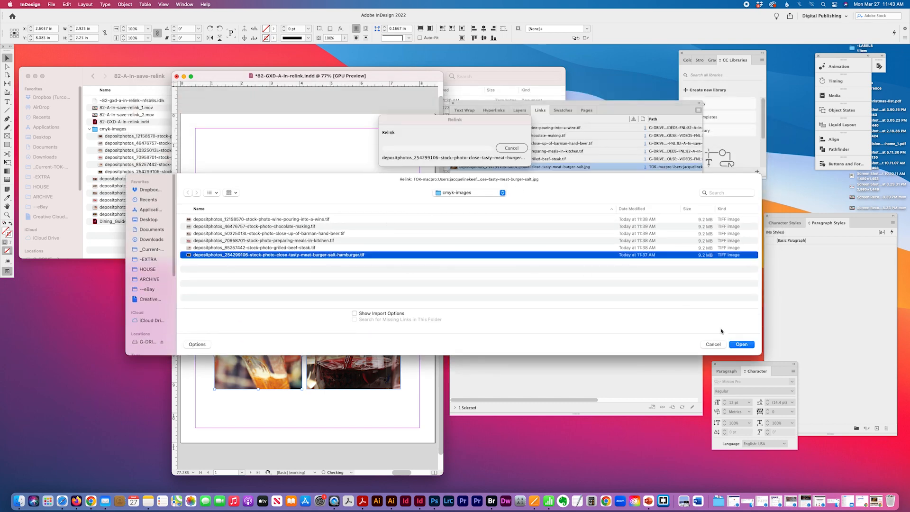
click(743, 344)
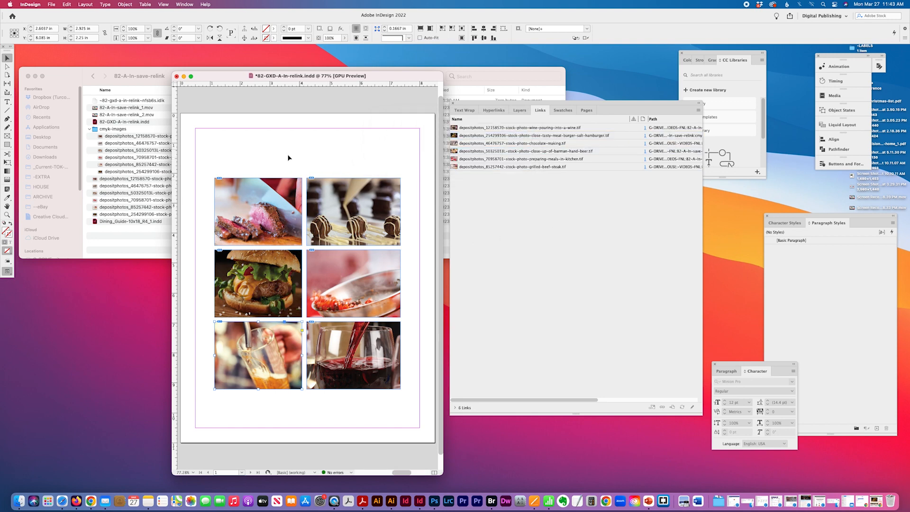
Select all six placed images on the page
drag(272, 162, 398, 434)
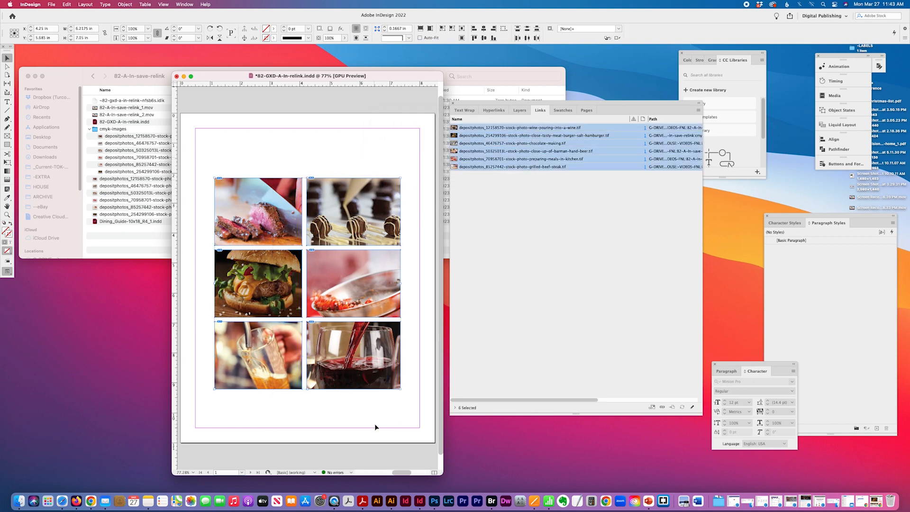